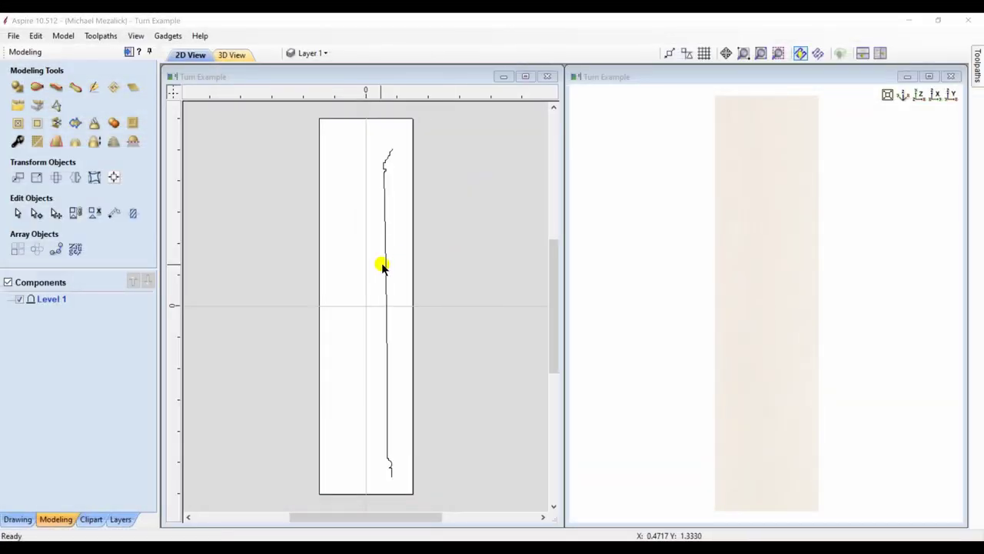
- Mirror the half profile to the left as a flipped copy about the job centre
left_click(384, 275)
left_click(385, 275)
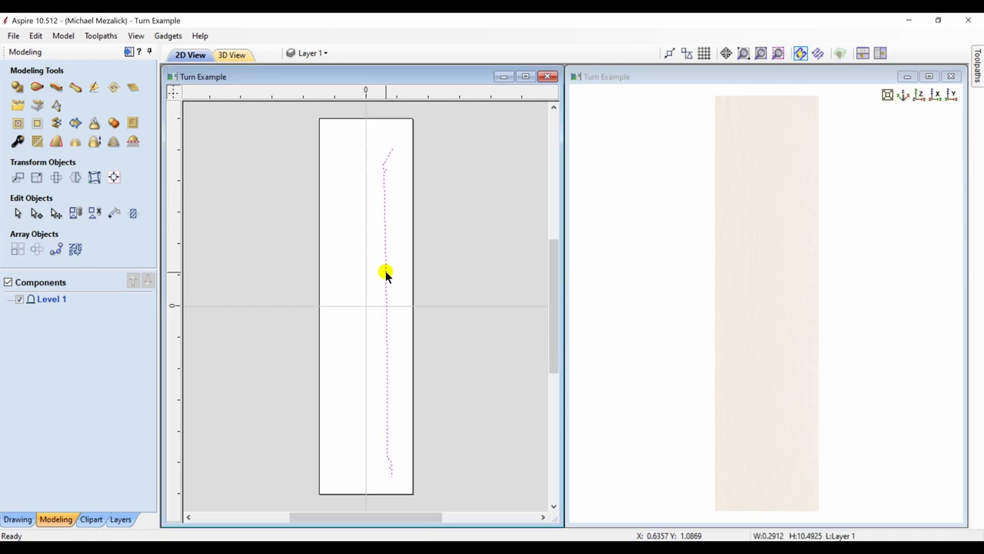
left_click(76, 179)
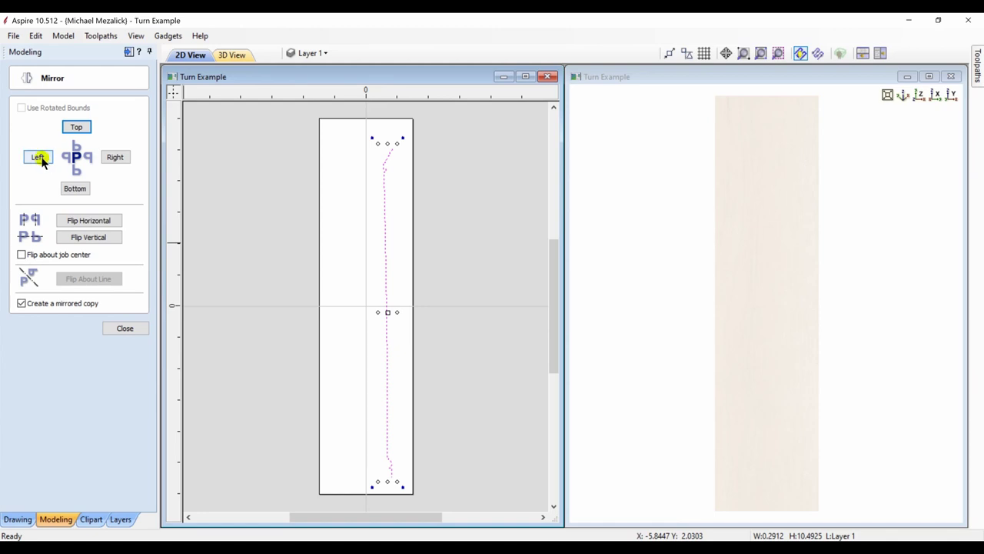
left_click(39, 159)
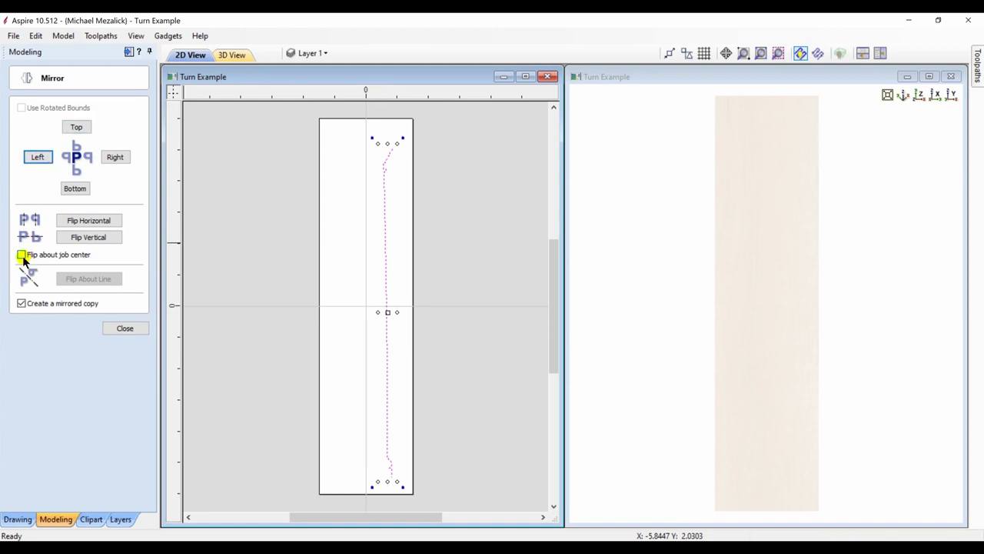
left_click(85, 222)
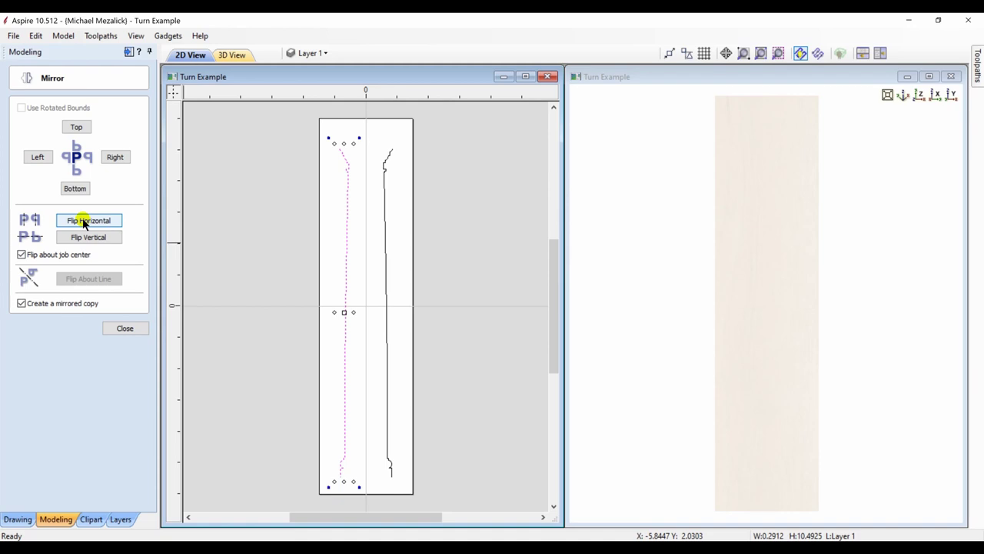
left_click(122, 329)
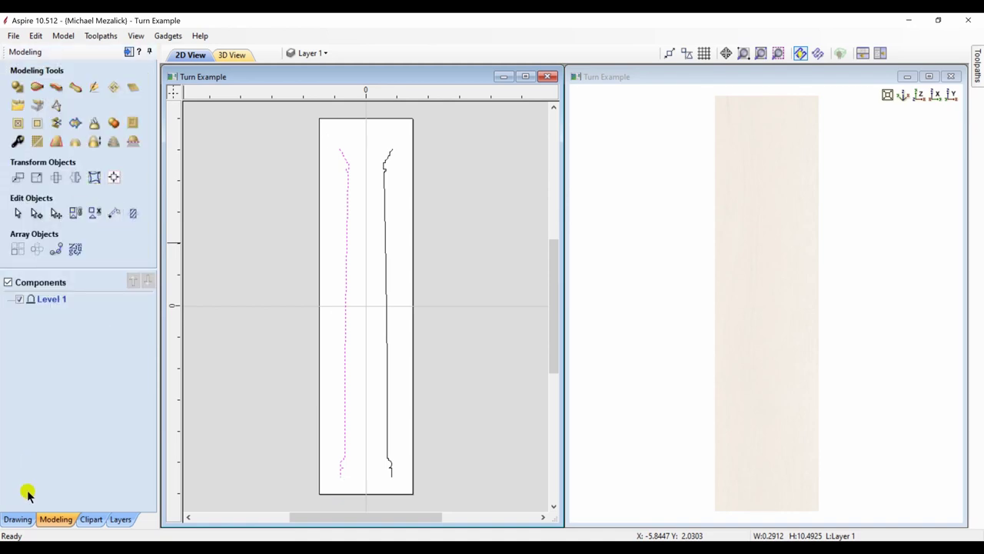
- Cap the two profile tops with a three-point arc, then select both profile lines
left_click(17, 519)
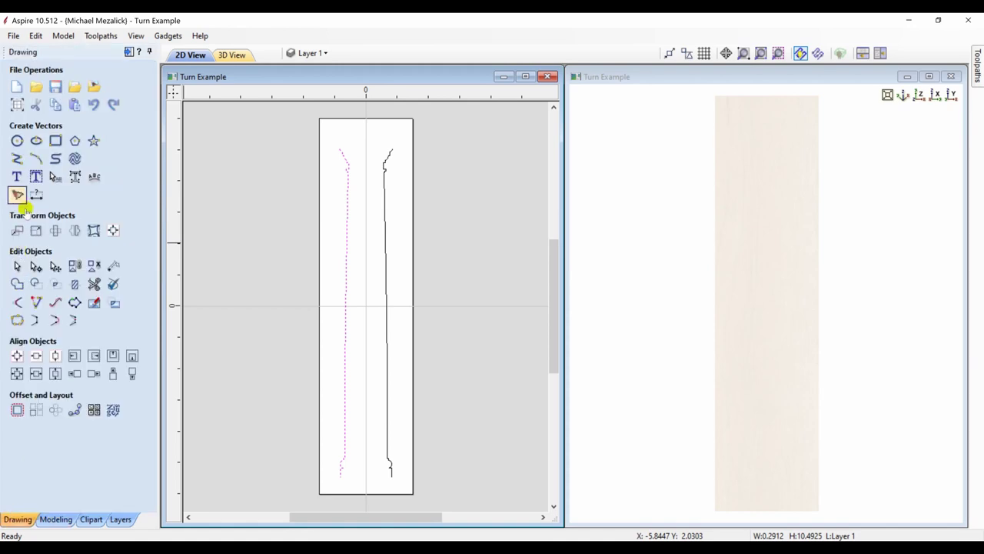
left_click(36, 159)
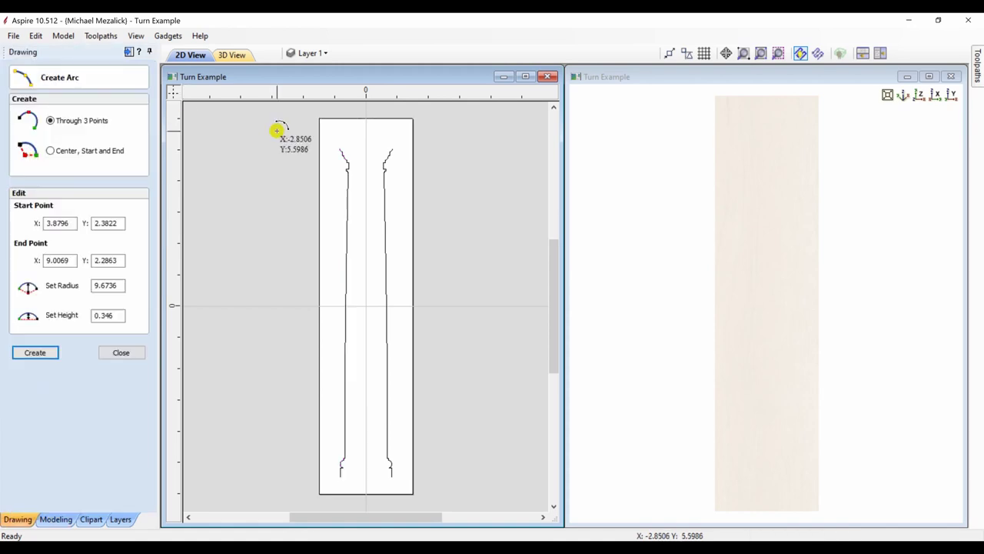
left_click(340, 148)
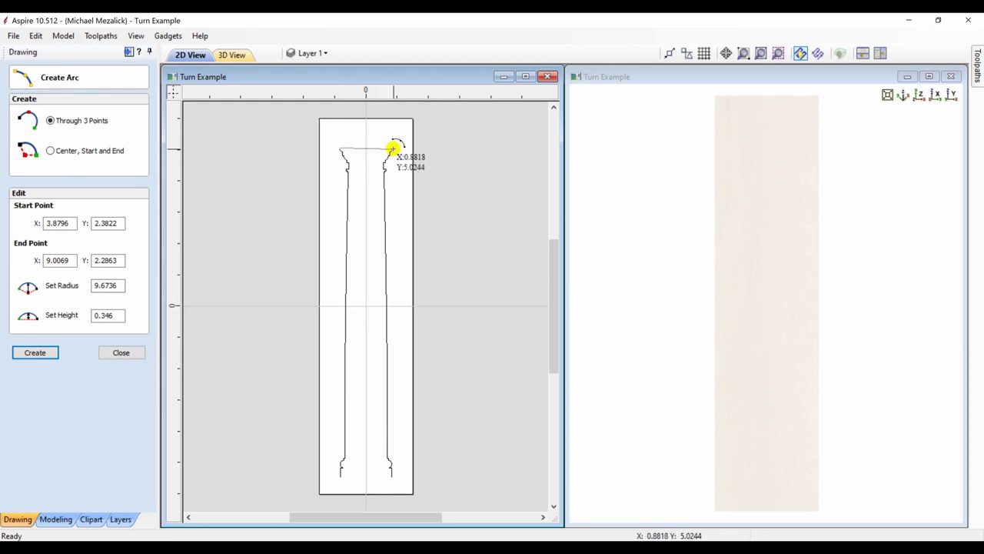
left_click(393, 147)
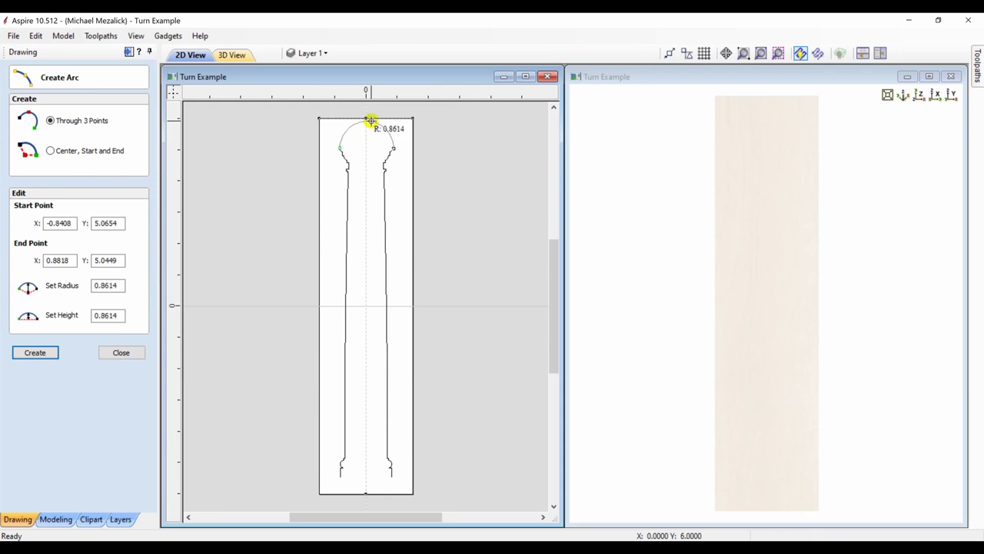
left_click(371, 120)
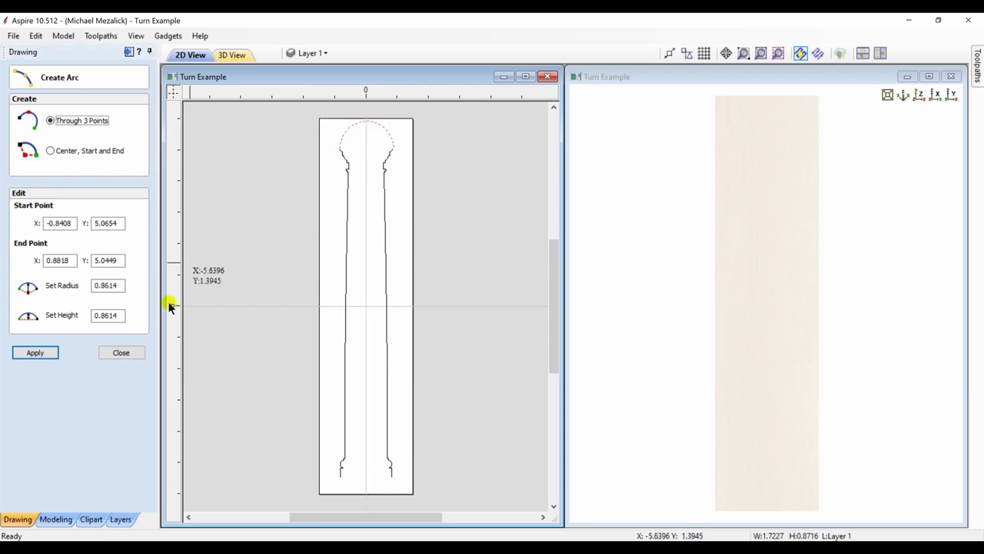
left_click(117, 354)
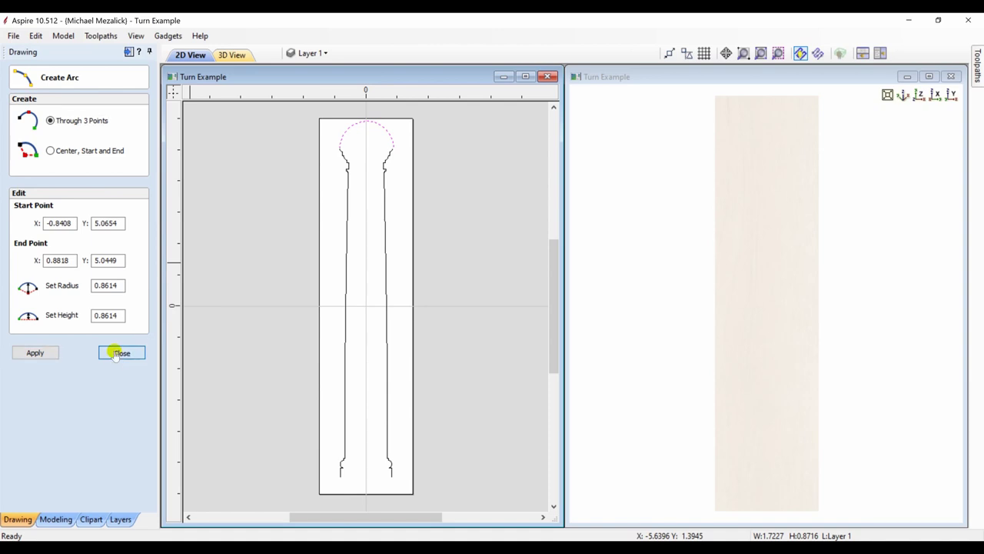
left_click(347, 256)
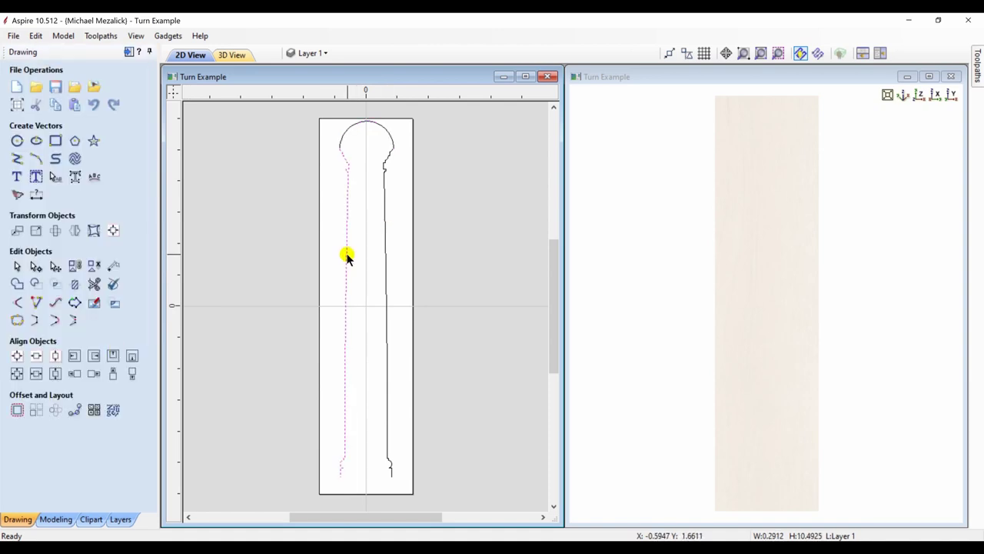
left_click(387, 259, "shift")
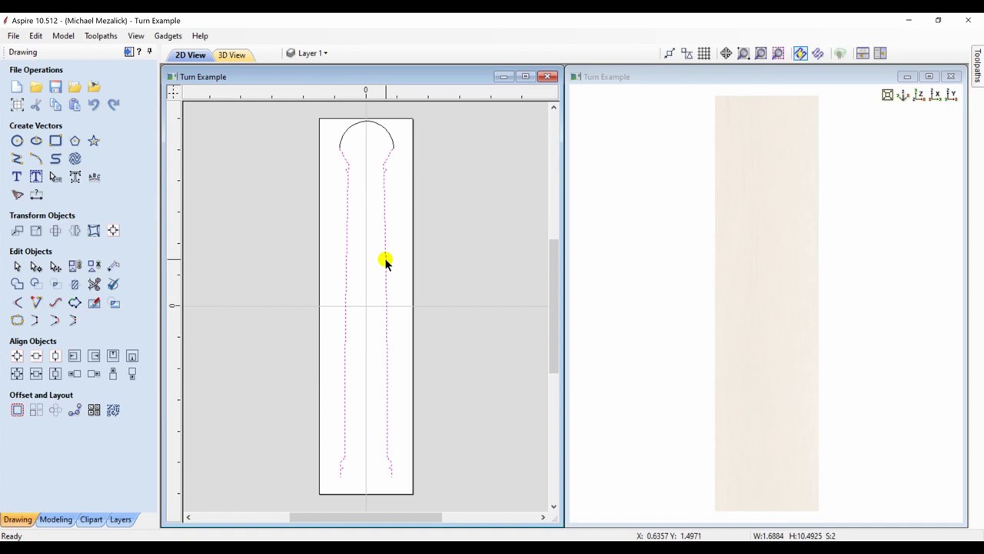
- Two Rail Sweep the top arc along the profile rails without width scaling, then inspect it
left_click(55, 520)
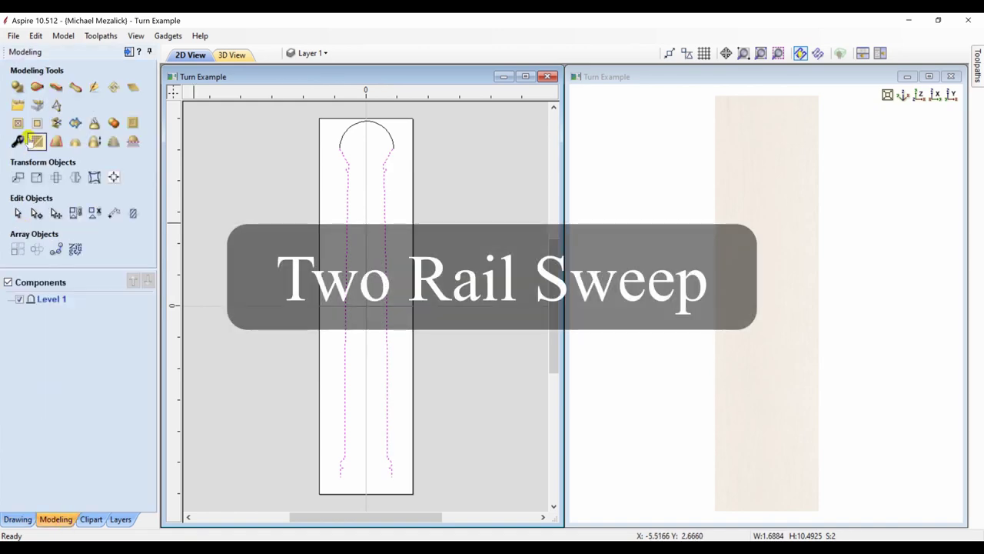
left_click(36, 87)
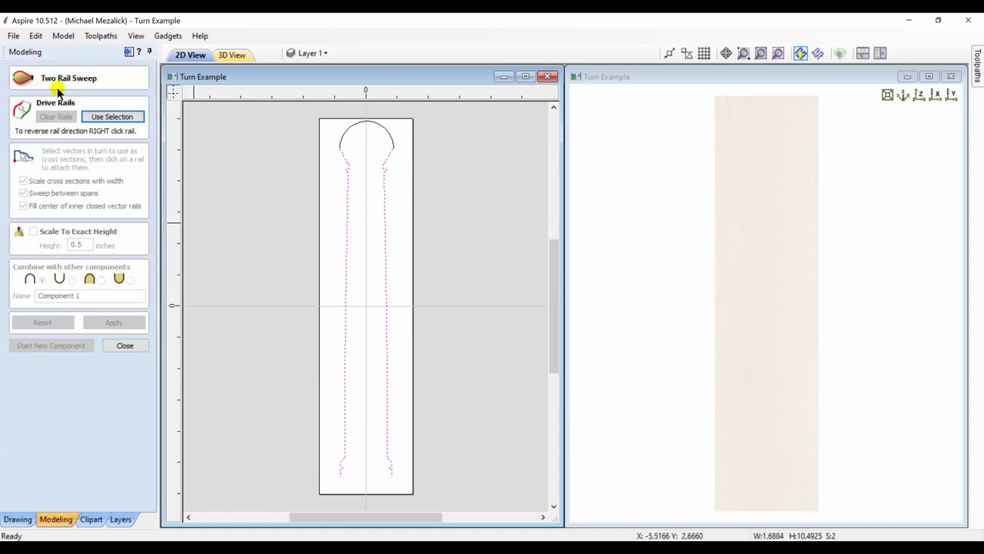
left_click(99, 121)
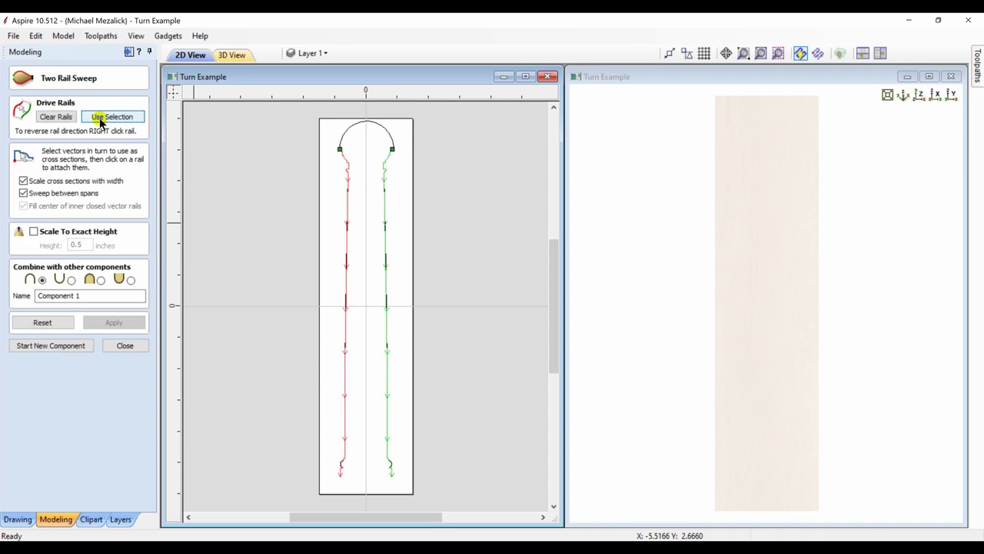
left_click(24, 182)
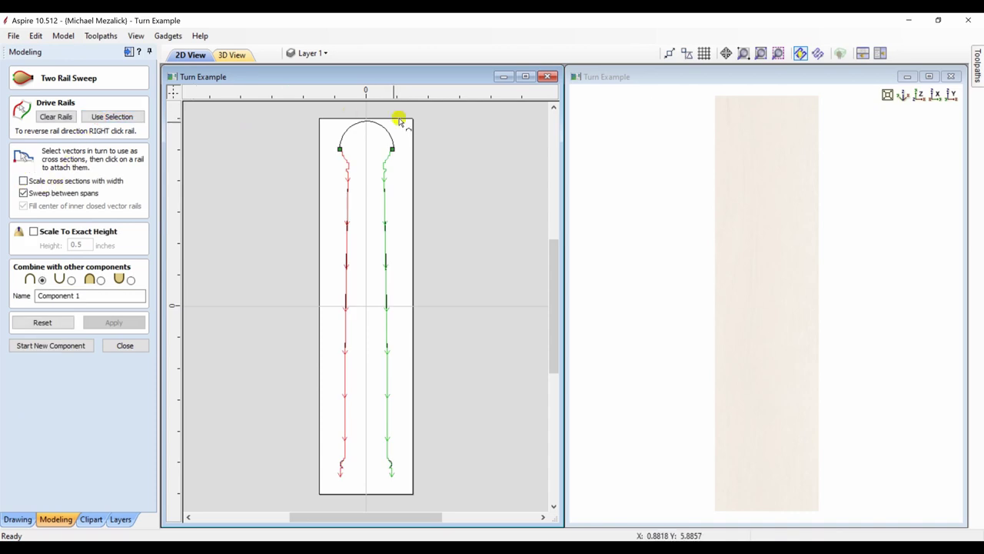
left_click(359, 127)
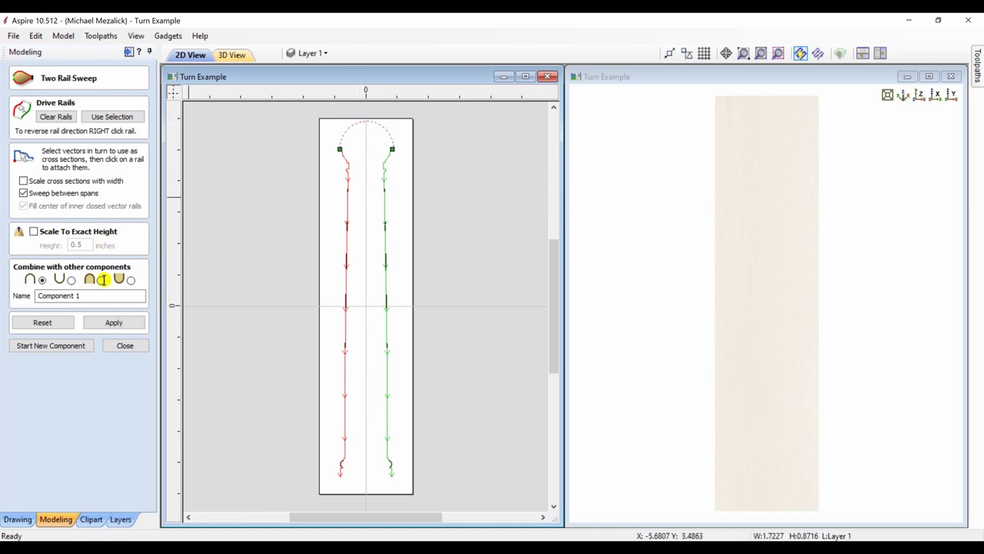
left_click(111, 321)
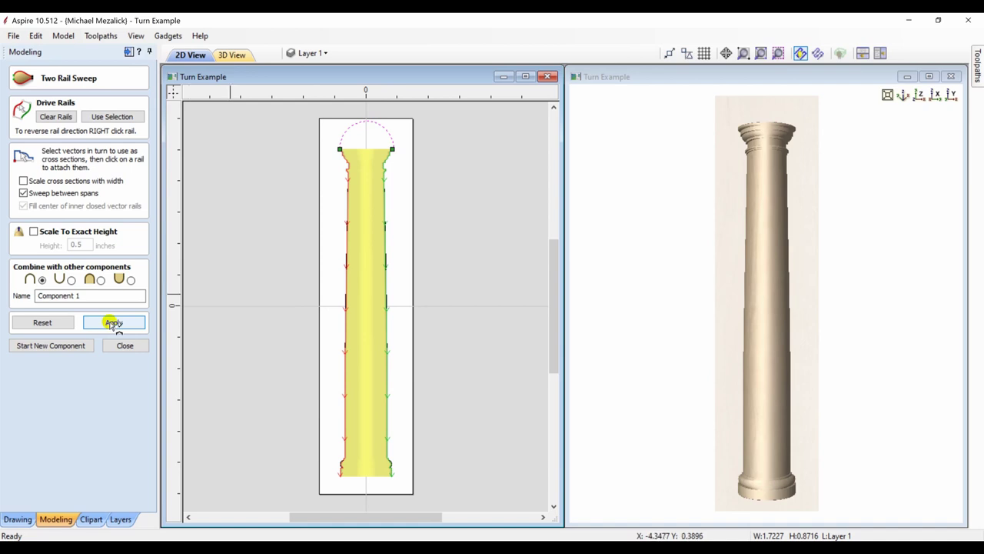
mouse_move(767, 134)
left_mouse_down()
mouse_move(726, 192)
mouse_move(758, 171)
mouse_move(768, 146)
left_mouse_up()
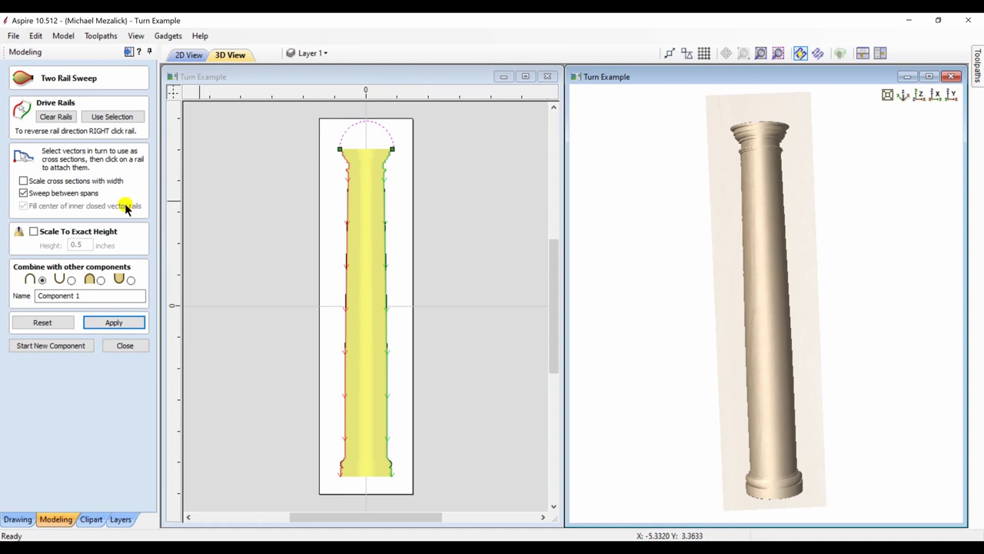
- Rebuild the sweep with cross sections scaled by width and keep it as Component 1
left_click(23, 181)
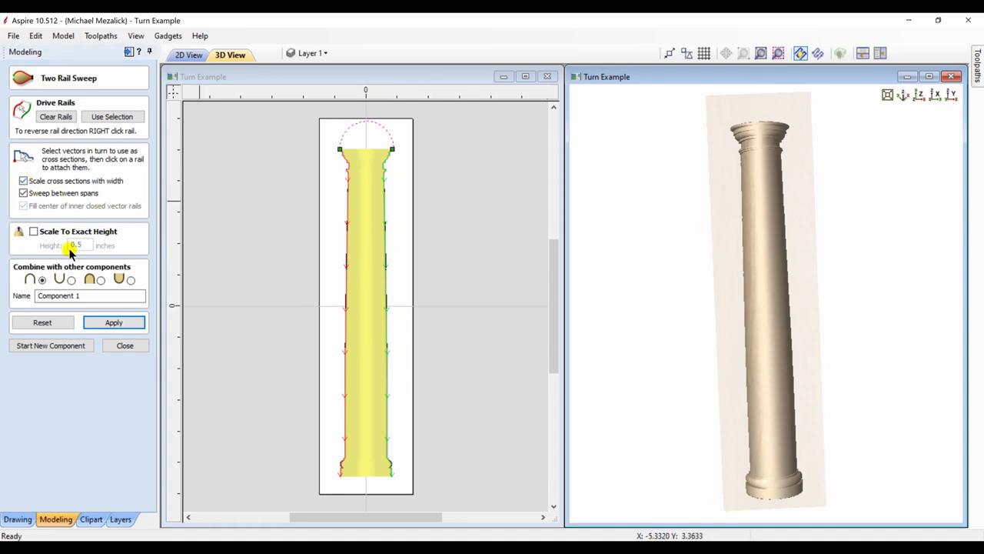
left_click(104, 324)
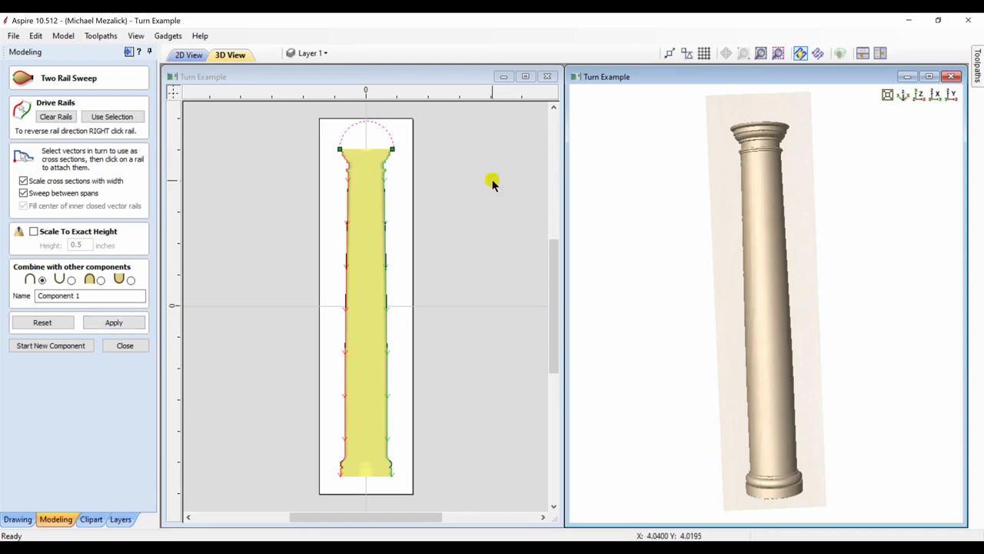
left_click_drag(666, 220, 675, 198)
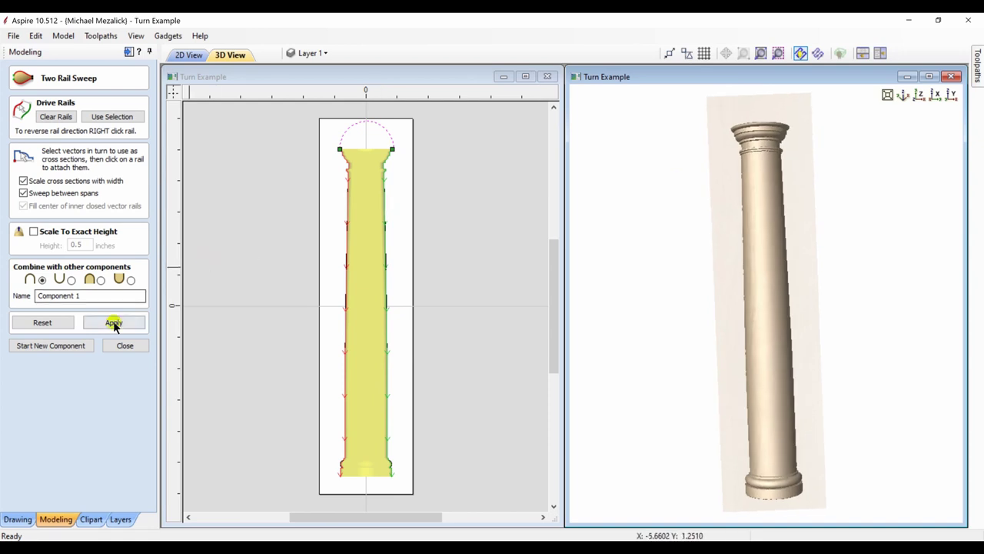
left_click(121, 346)
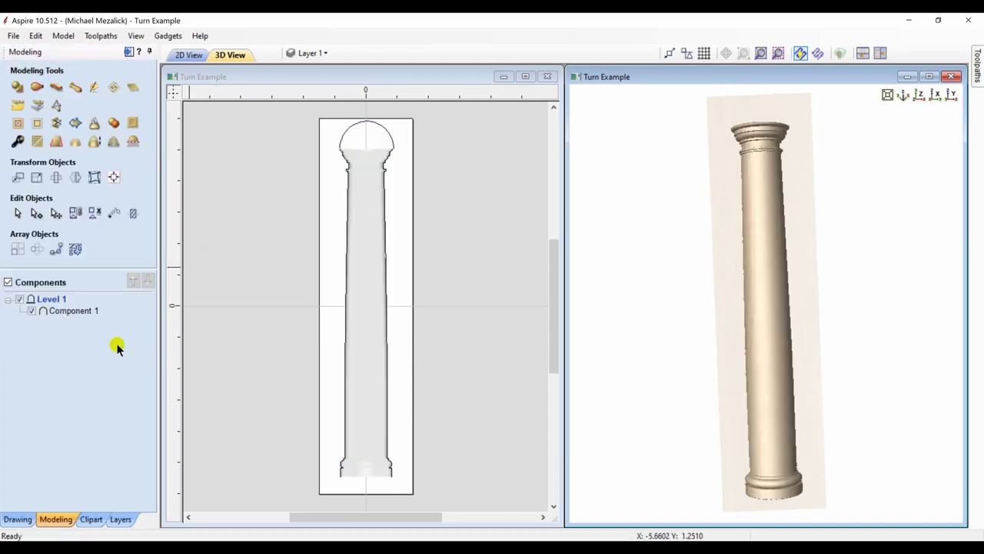
- Delete Component 1, hide Layer 1, and make the Import layer visible and active
left_click(62, 311)
key("Delete")
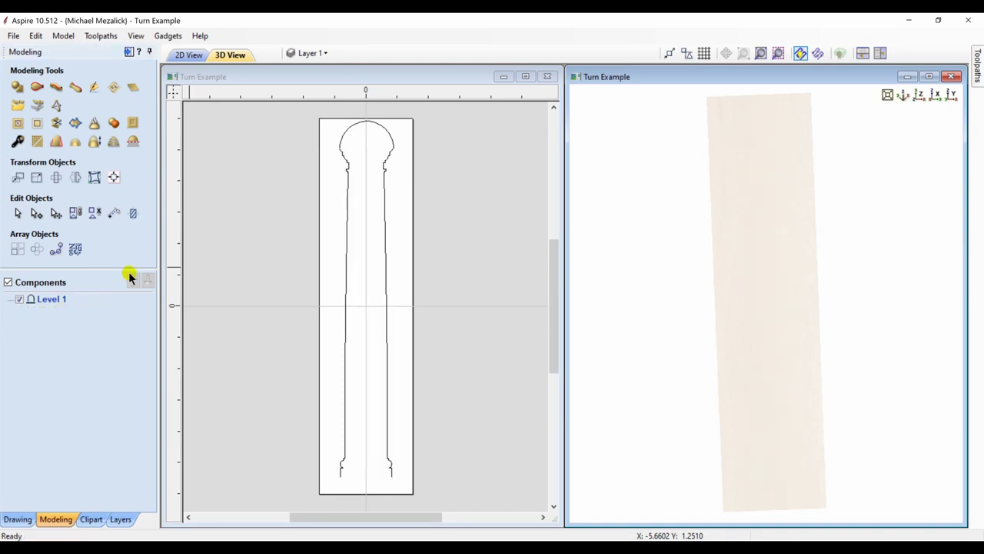
left_click(120, 519)
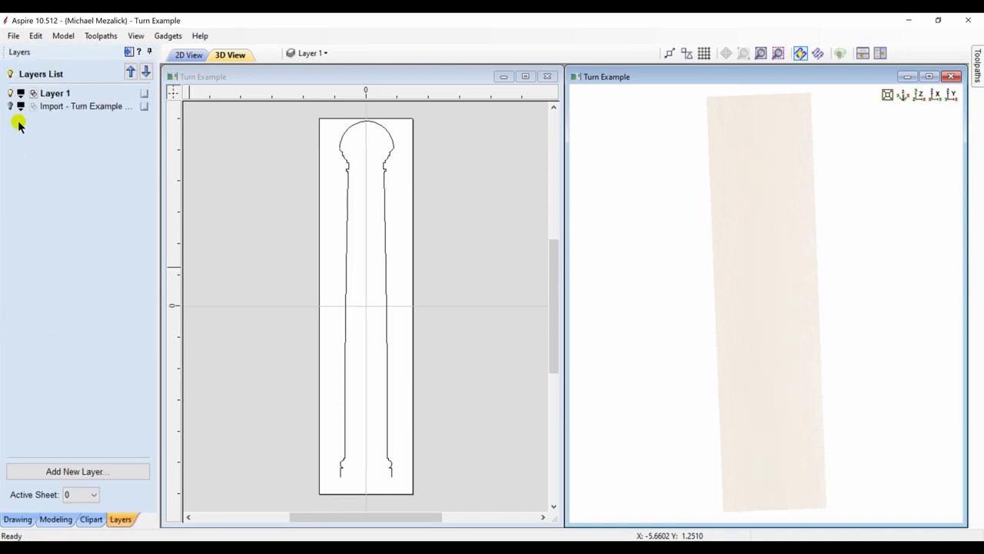
left_click(10, 93)
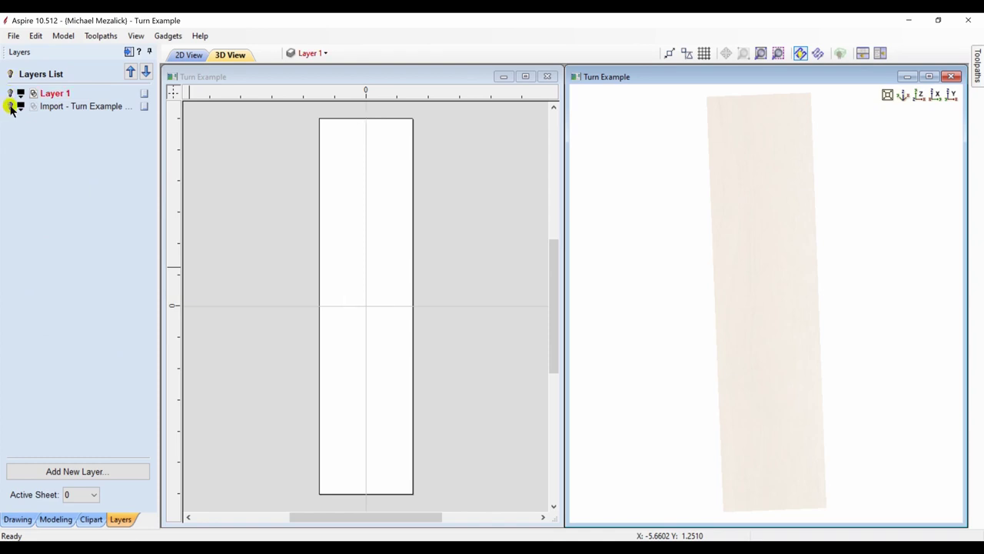
left_click(10, 106)
left_click(46, 107)
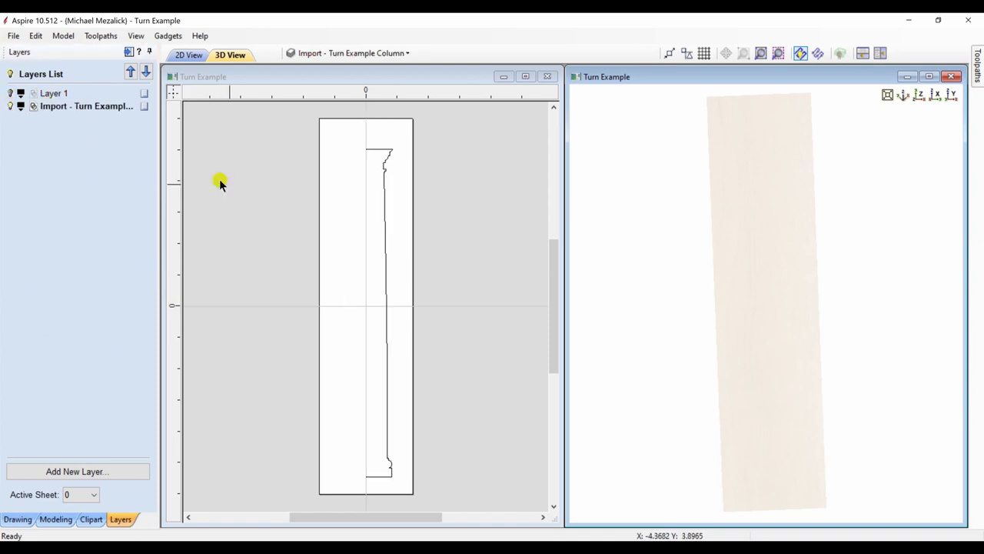
- Select the imported half-baluster profile vector with the modeling tools showing
left_click(53, 519)
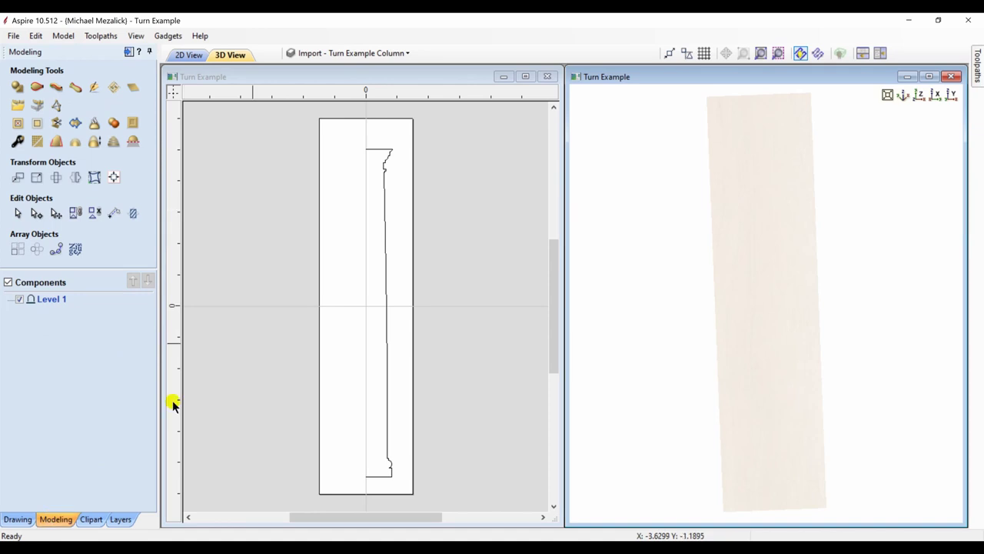
left_click(385, 282)
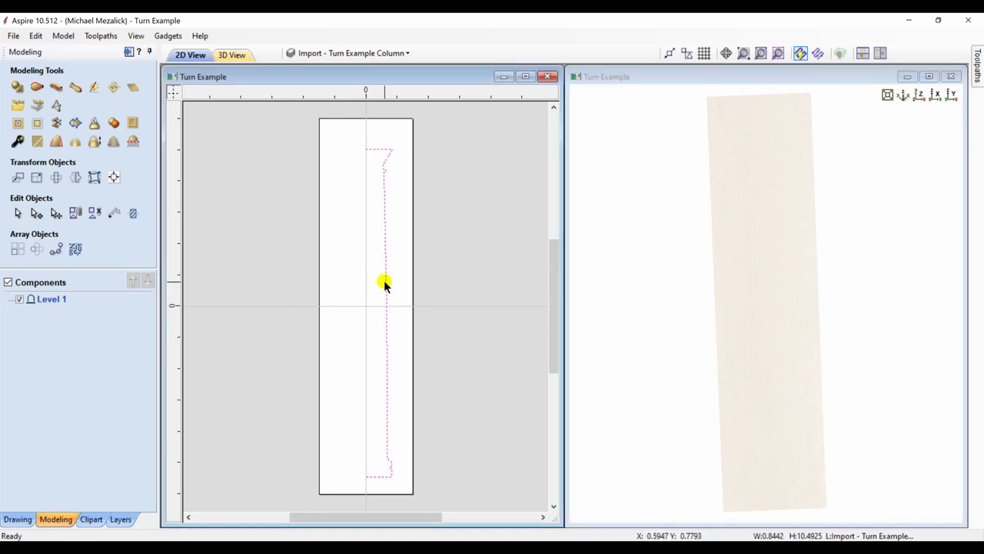
left_click(376, 150)
left_click(376, 157)
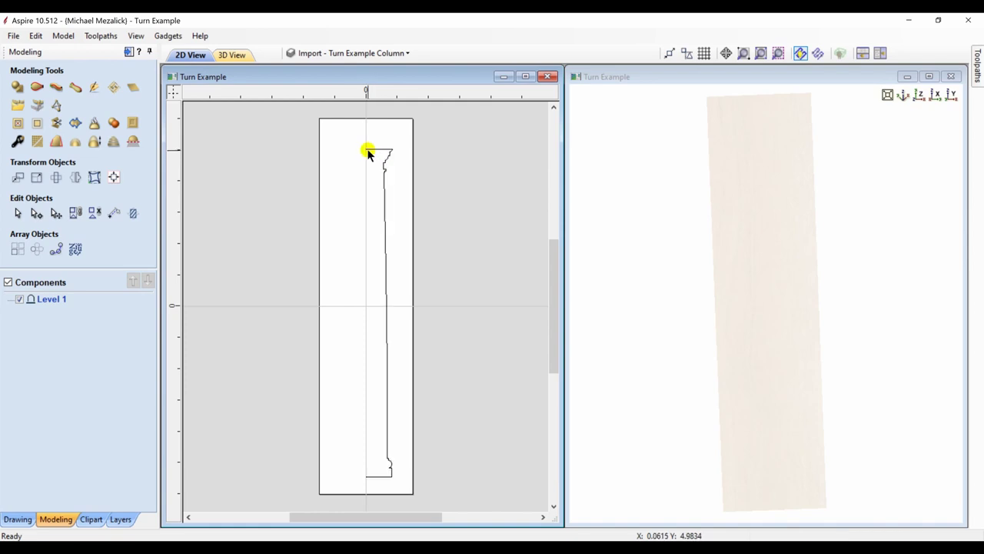
left_click(384, 190)
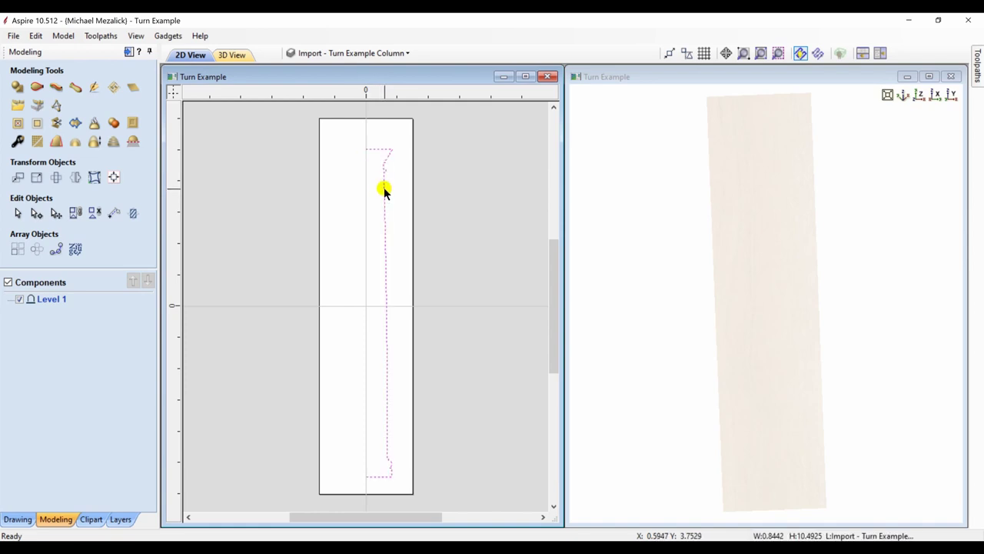
- Use Turn and Spin with Turn around line to make the half profile a round column
left_click(83, 88)
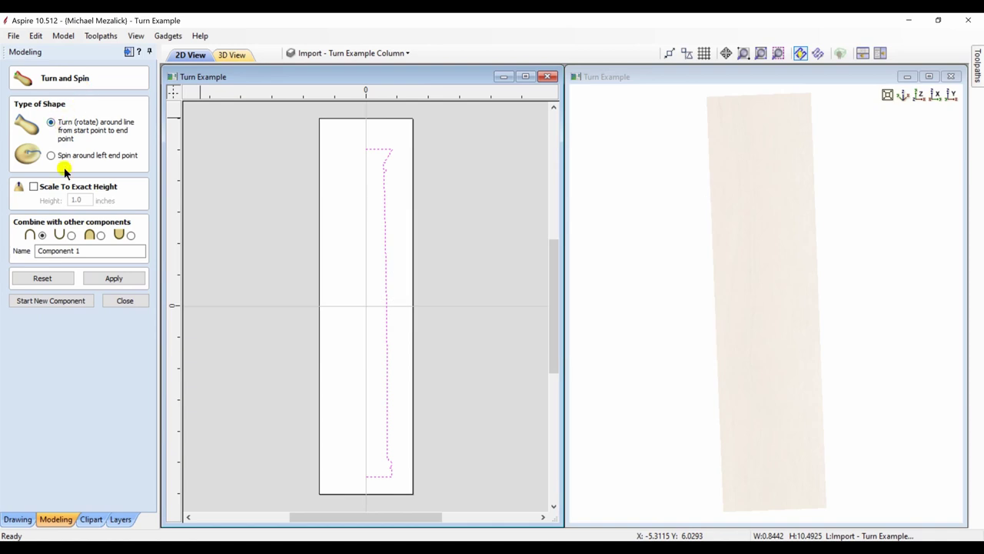
left_click(108, 281)
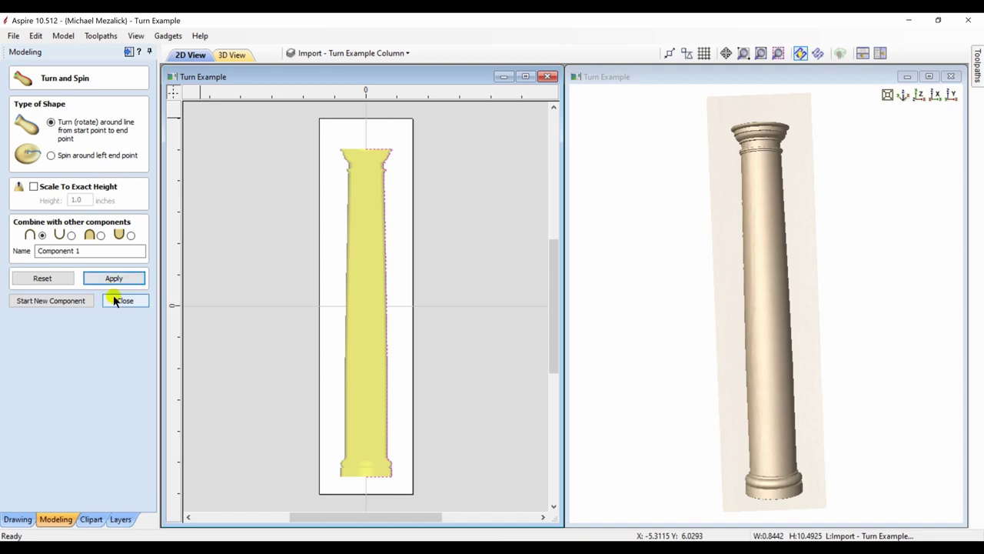
left_click(116, 299)
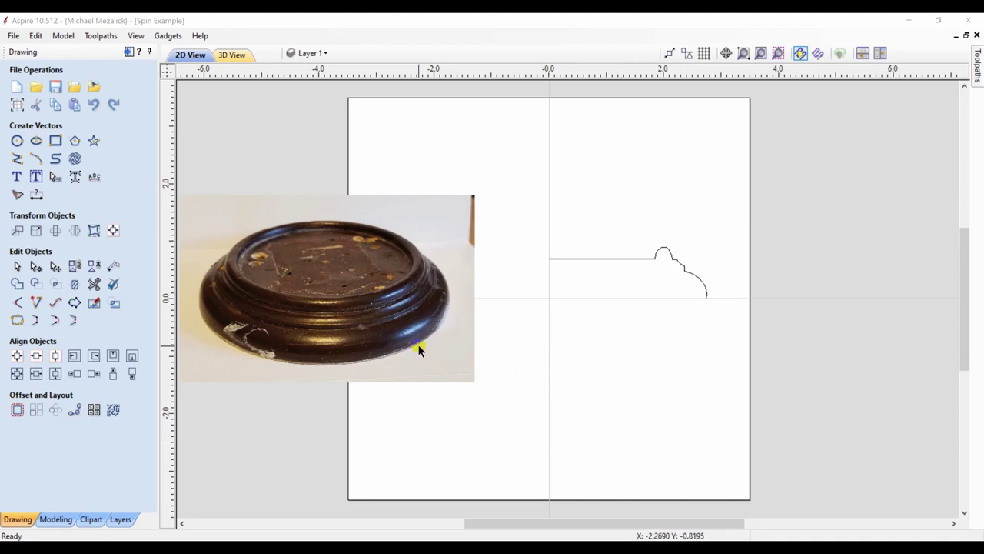
- Hide the Bitmap Layer photo and check the spin profile measures 2.75 x 0.9 inches
left_click(705, 294)
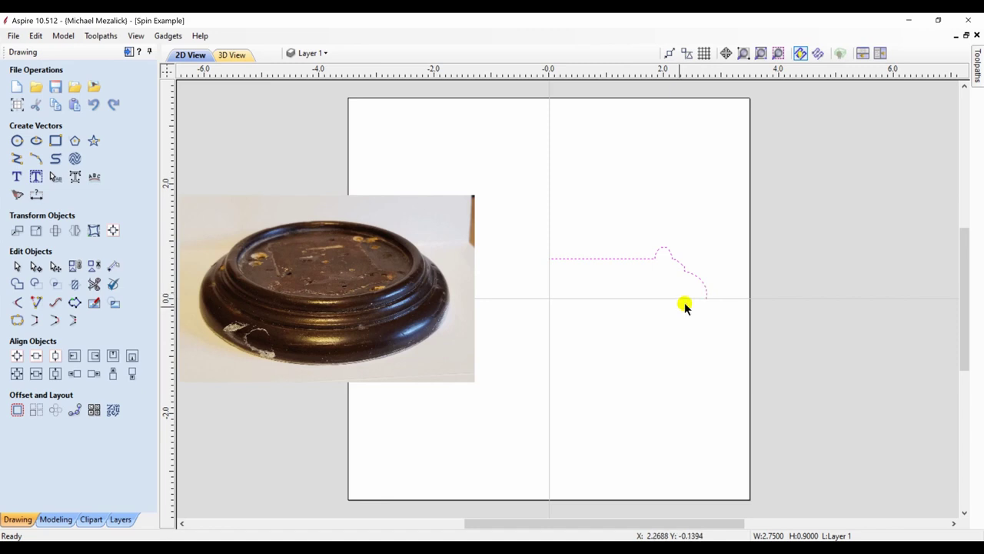
left_click(410, 424)
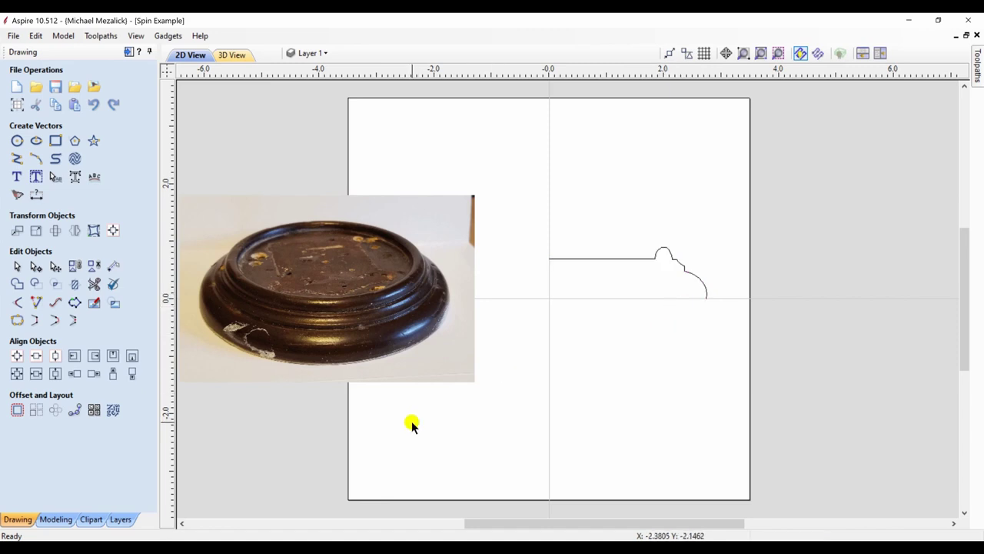
left_click(323, 54)
left_click(307, 74)
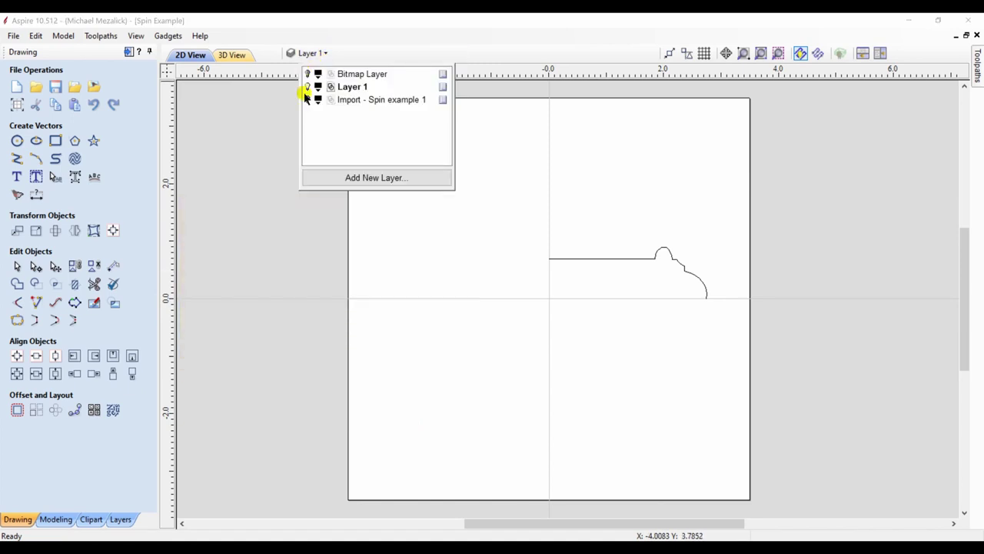
left_click(578, 258)
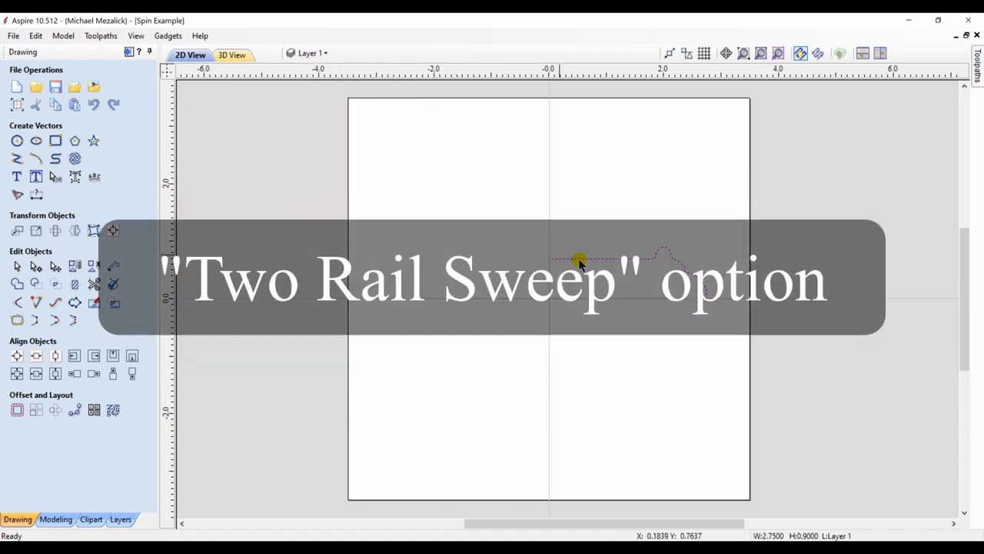
left_click(36, 230)
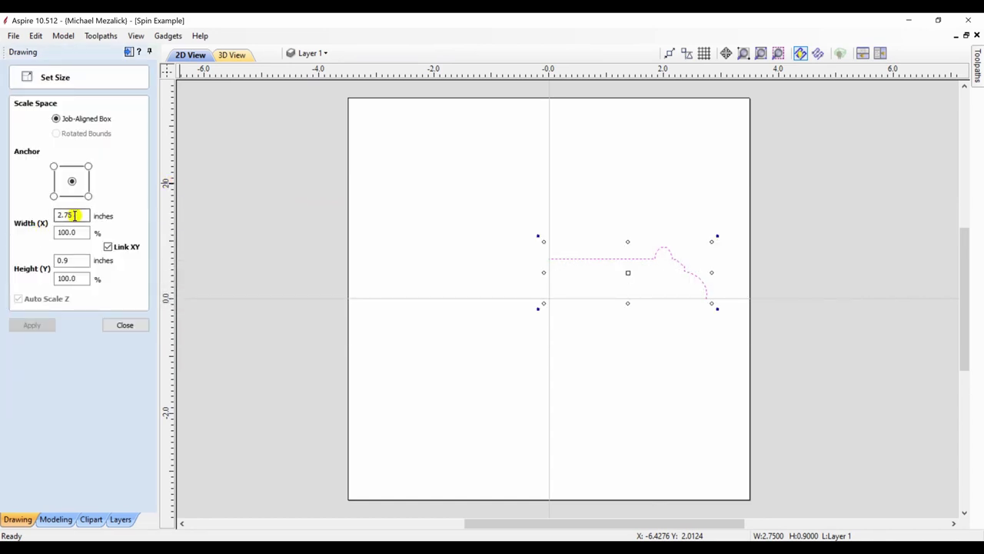
- Draw a 2.75-inch-radius circle centred at X 0, Y 0
left_click(123, 326)
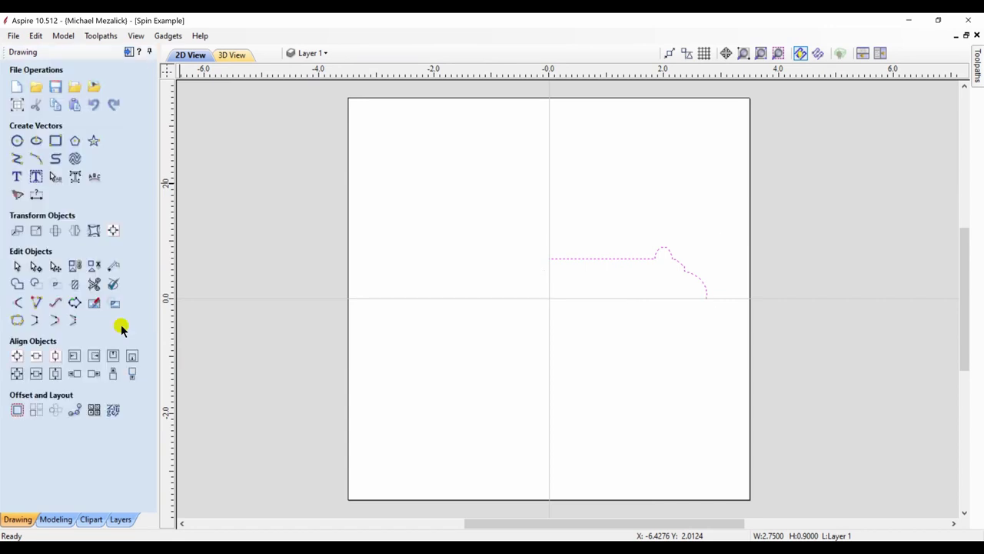
left_click(18, 141)
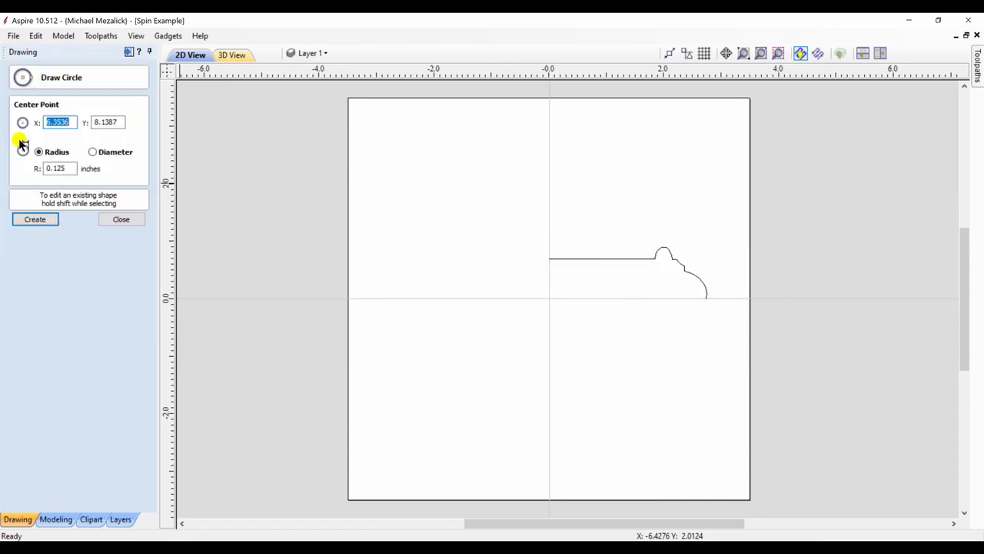
left_click_drag(73, 167, 35, 167)
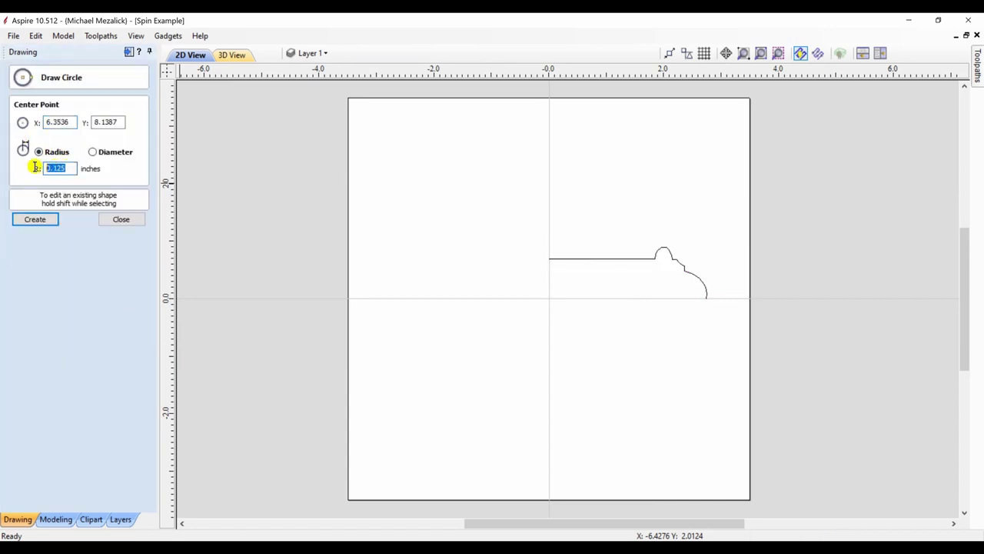
type("2.75")
double_click(74, 121)
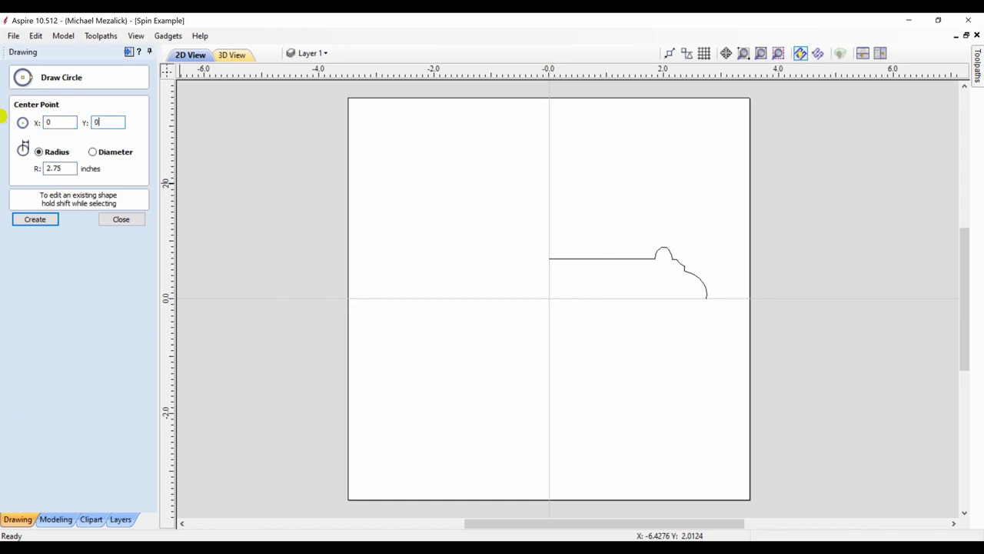
left_click(34, 220)
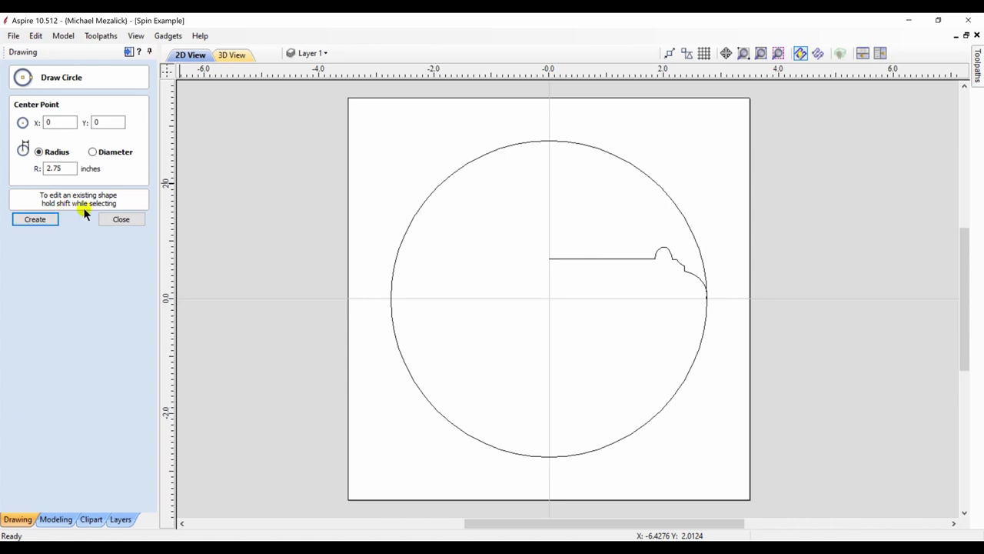
left_click(119, 220)
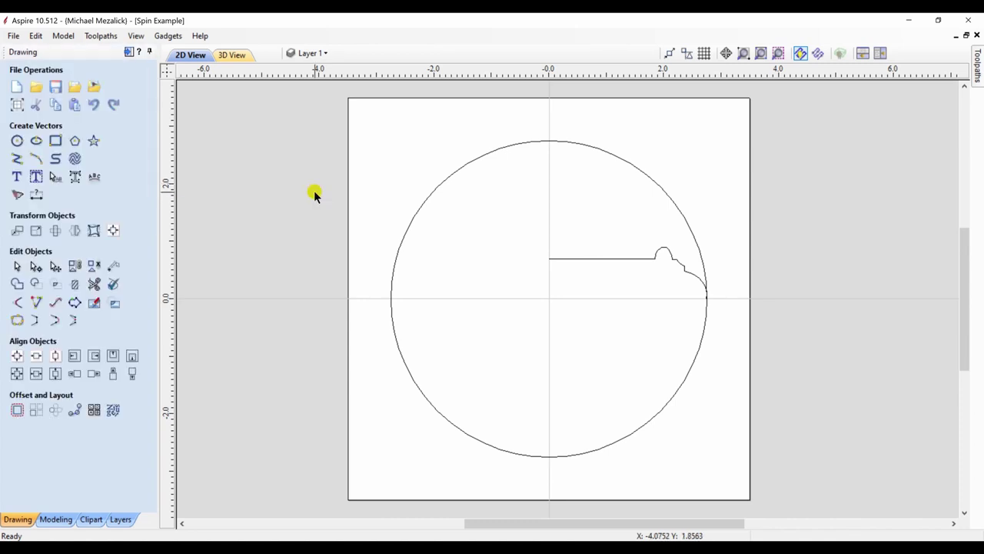
- Scale a copy of the large circle down to a tiny 0.056-inch circle at its centre
left_click(405, 230)
left_click(406, 231)
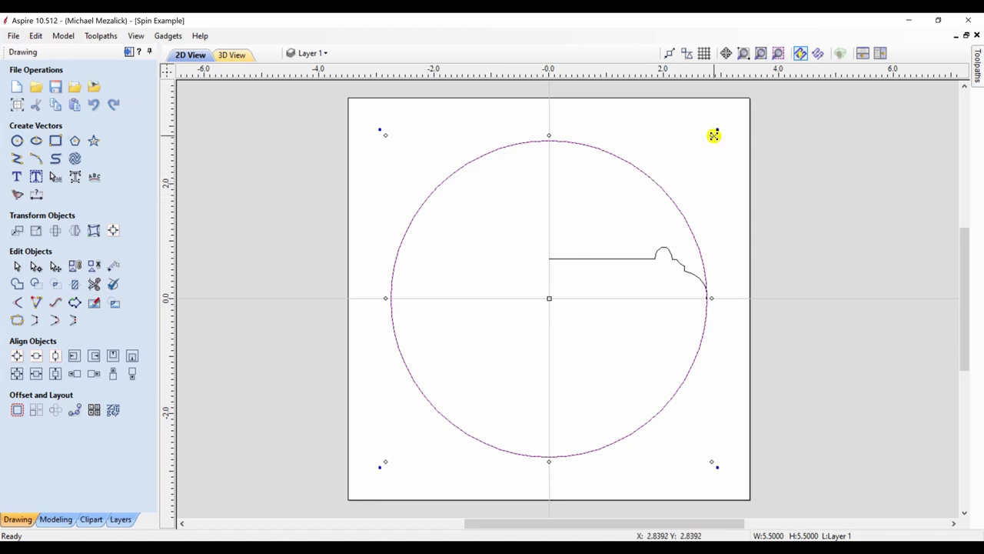
left_click_drag(715, 133, 562, 294)
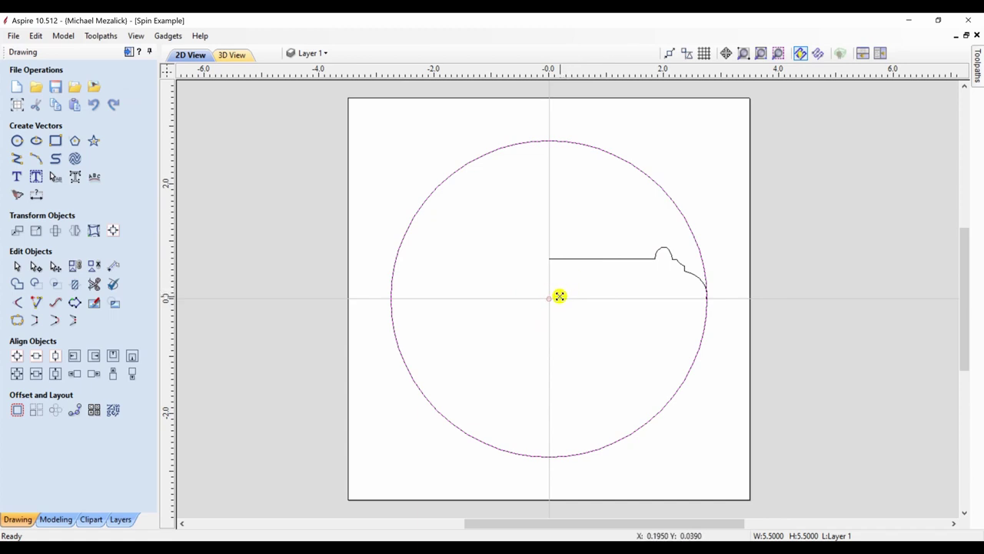
left_click_drag(558, 297, 559, 300)
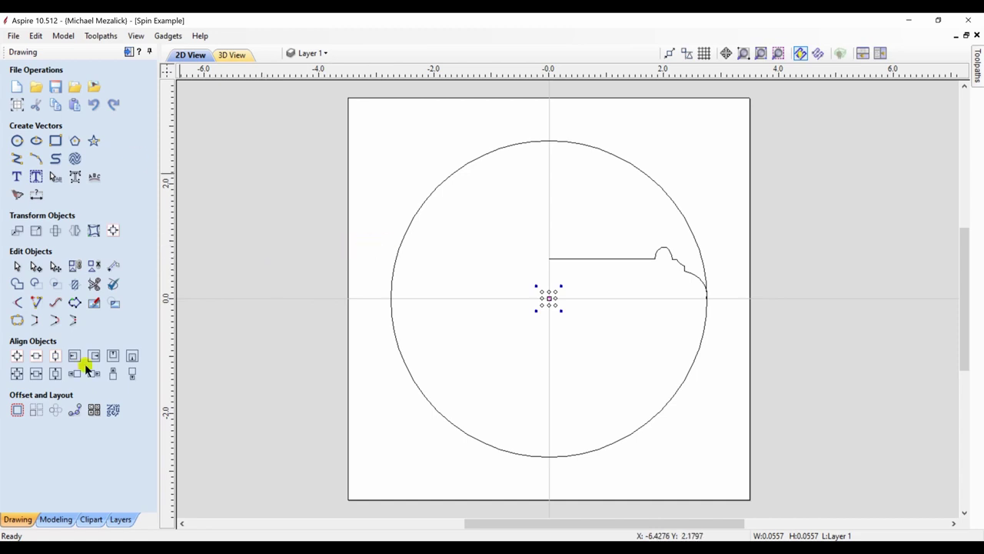
left_click(56, 518)
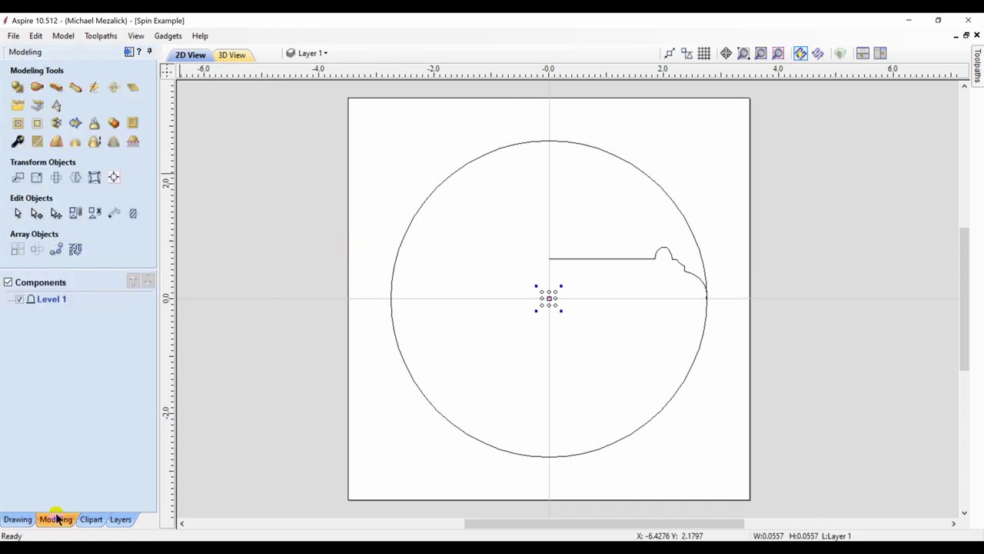
- Two Rail Sweep the profile around the circle rails, sweeping between spans, to create Component 1
left_click(37, 87)
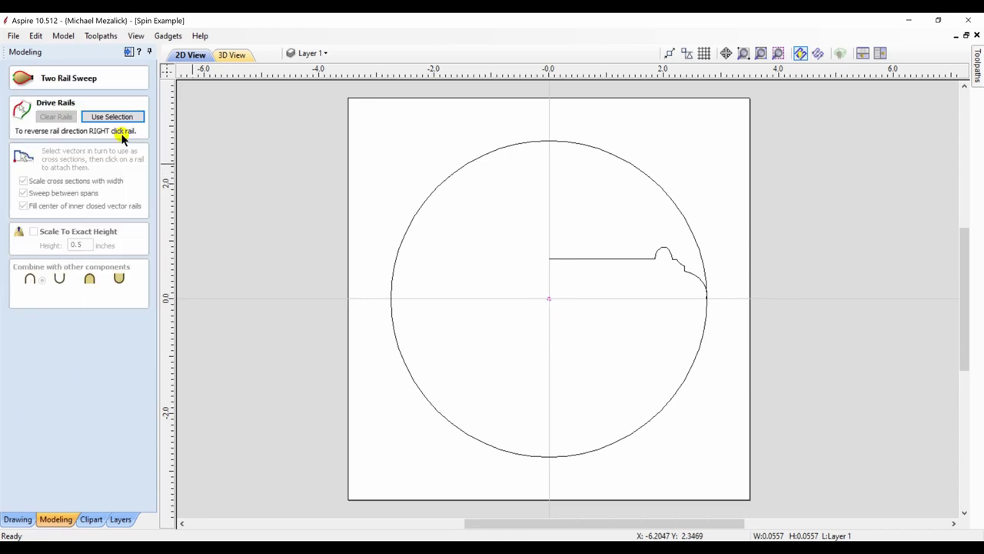
left_click(392, 267)
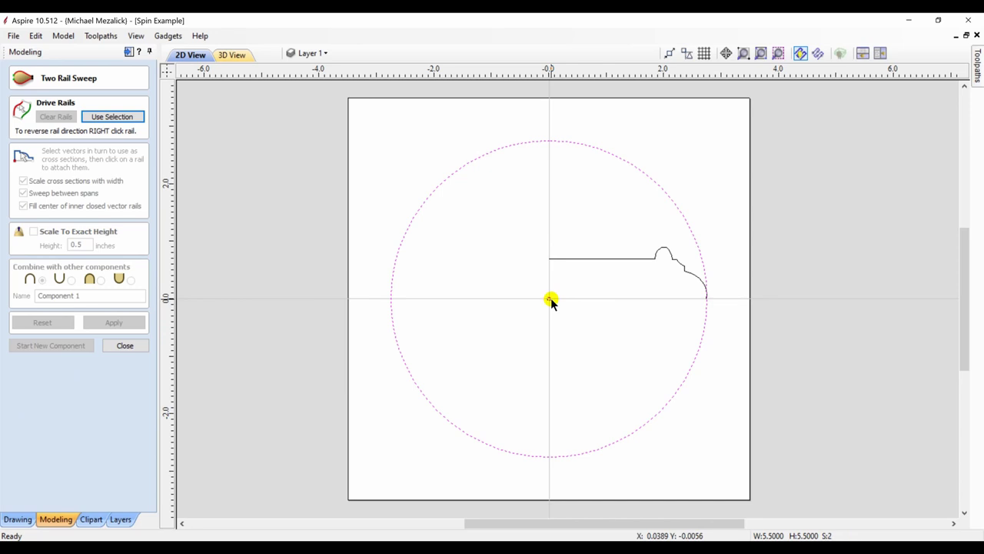
left_click(124, 119)
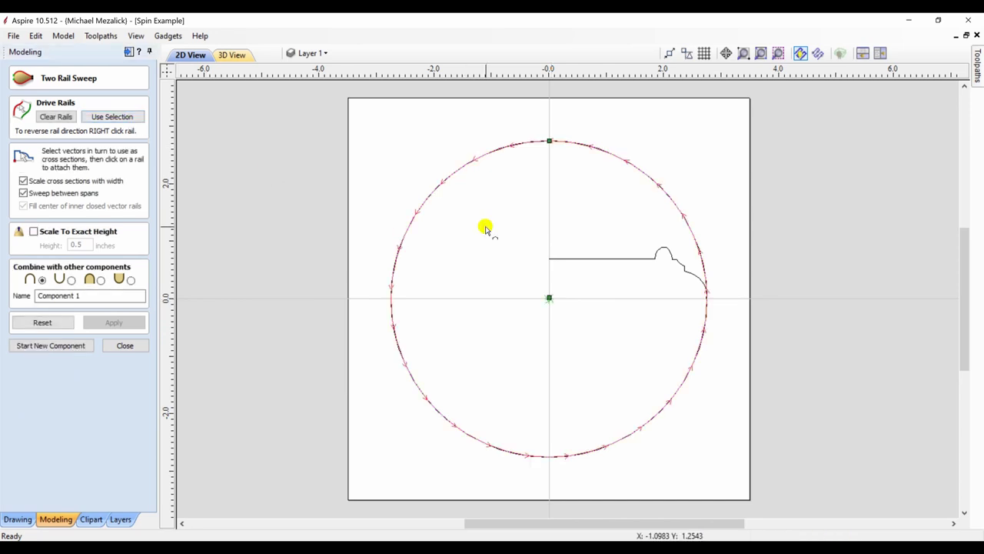
left_click(606, 259)
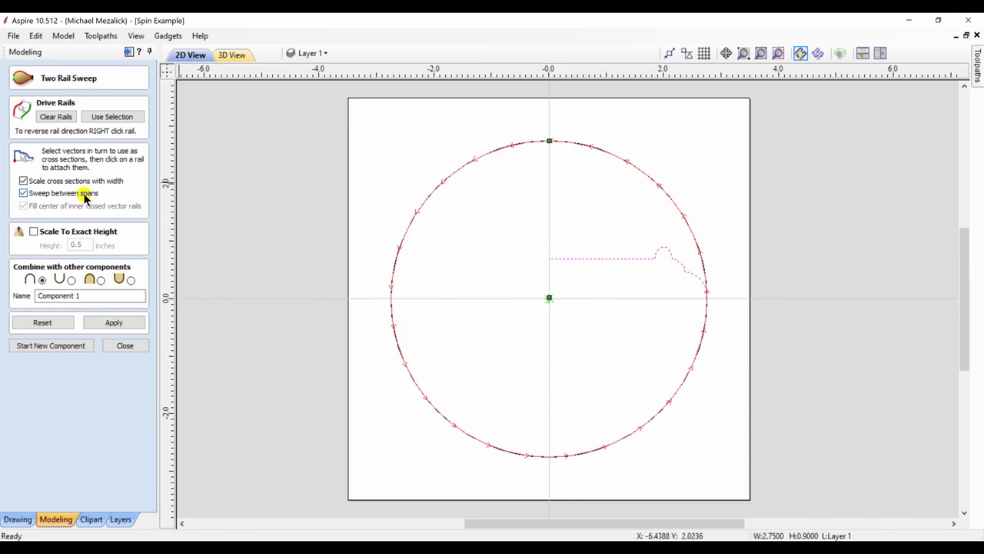
left_click(23, 193)
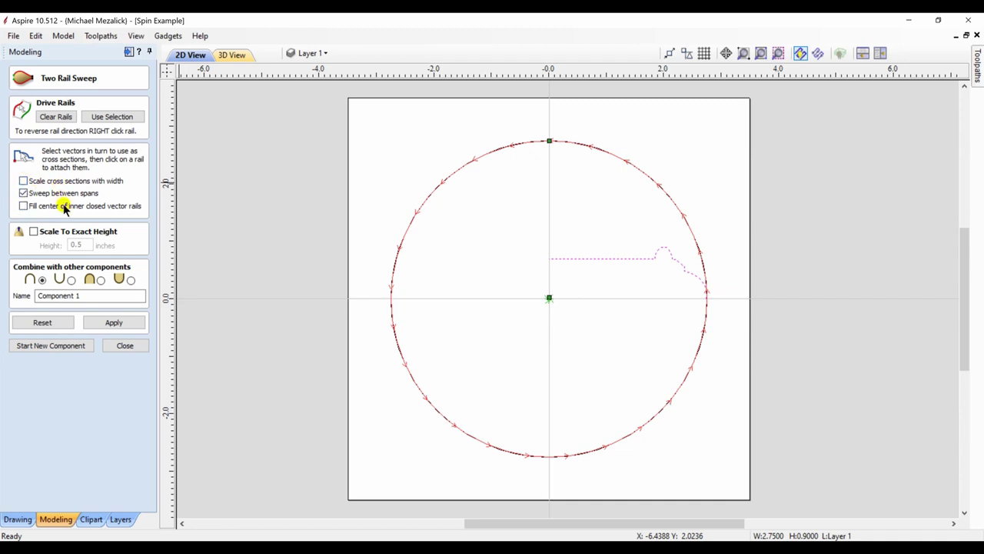
left_click(110, 323)
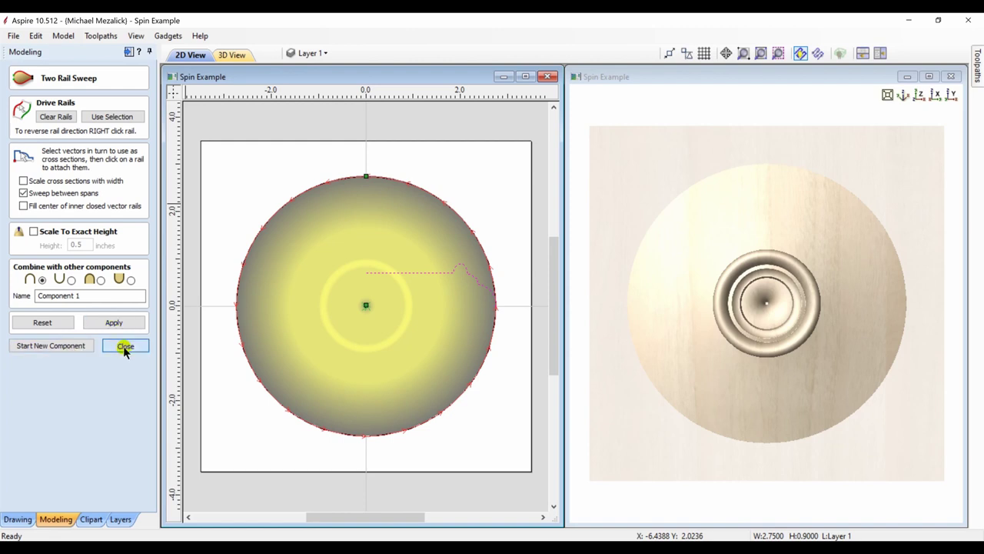
left_click(125, 347)
left_click(87, 310)
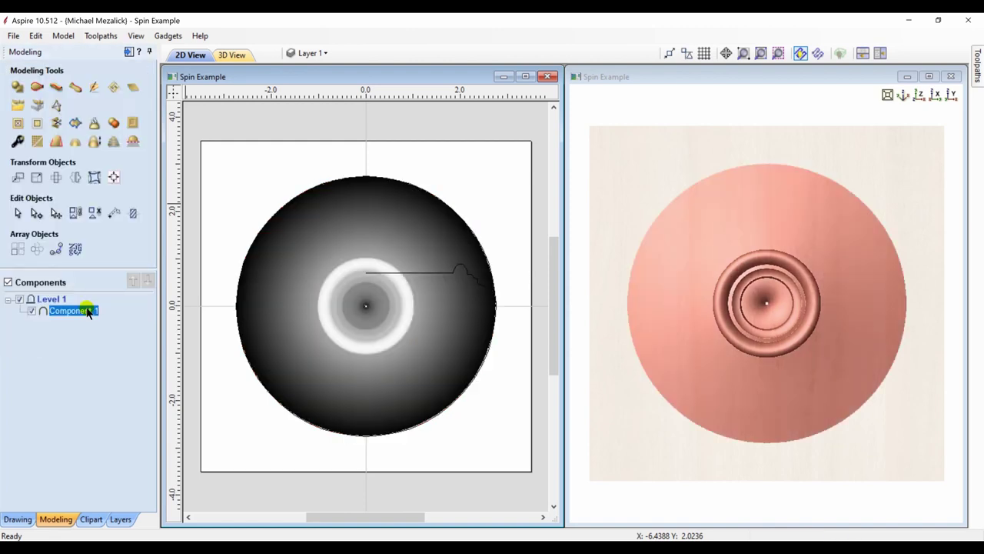
- Delete Component 1, briefly node-edit the moulding profile, then select the circle
key("Delete")
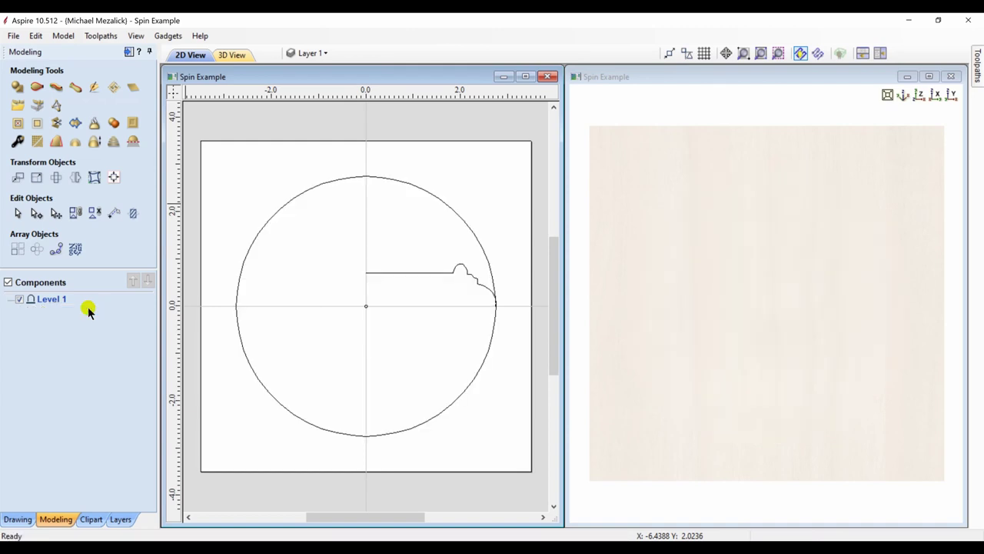
left_click(387, 273)
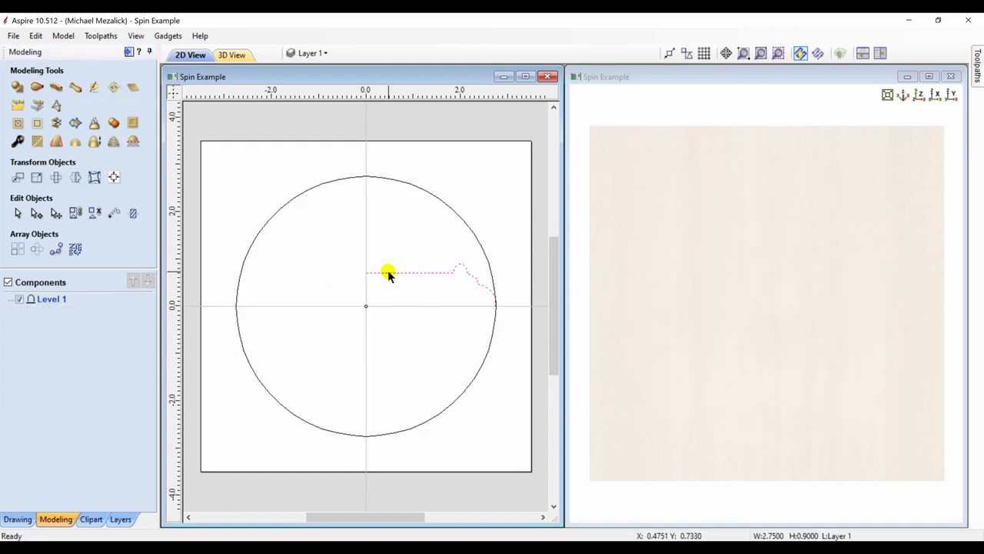
left_click(388, 273)
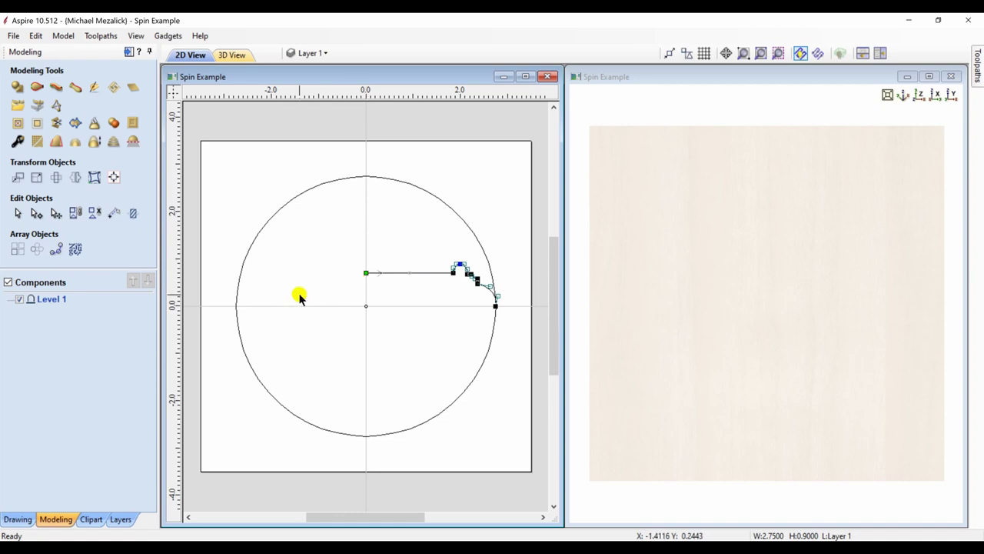
key("n")
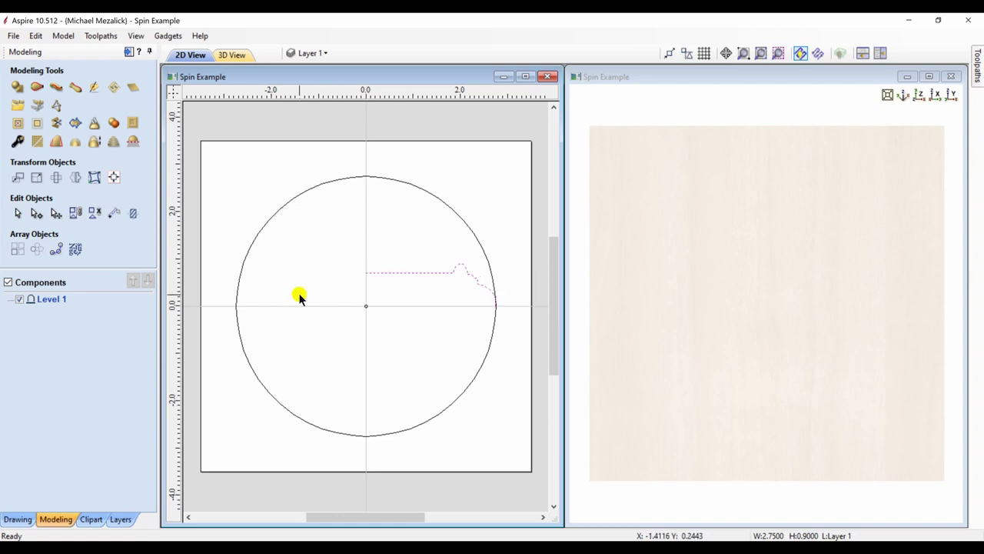
left_click(238, 332)
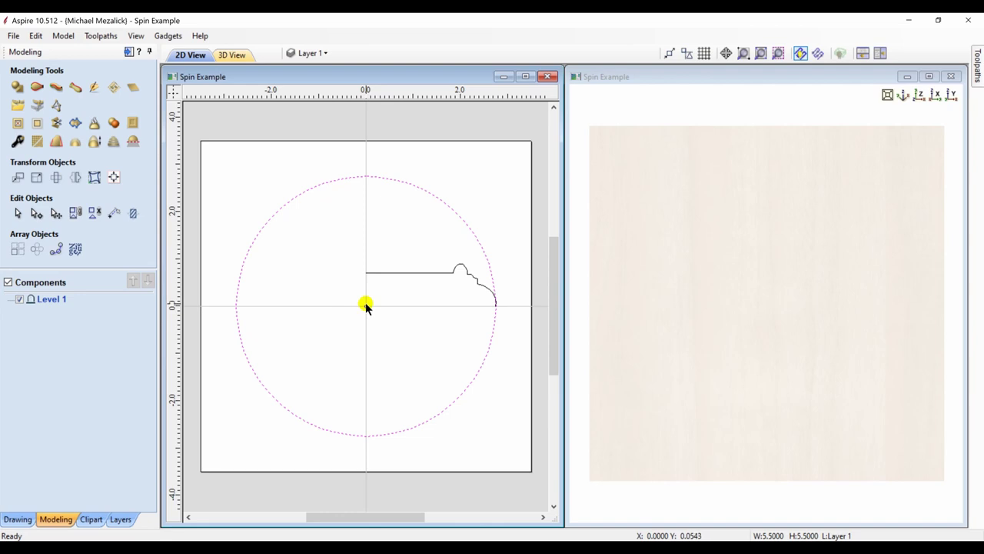
left_click(37, 87)
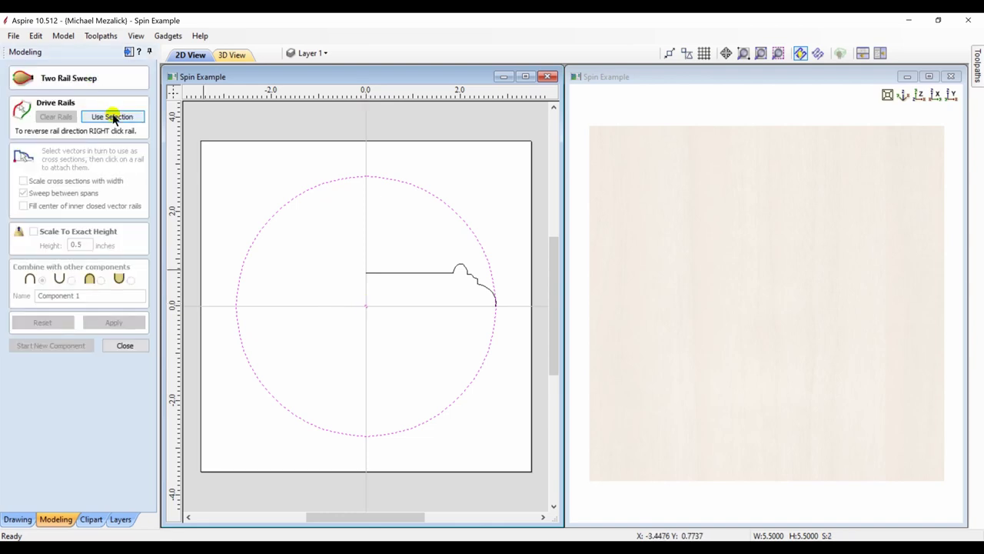
left_click(113, 117)
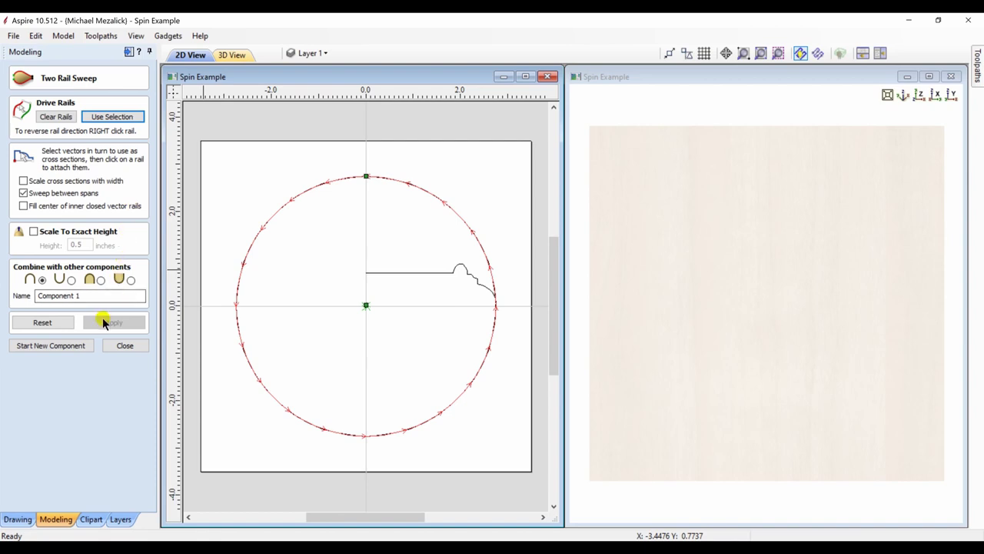
left_click(379, 276)
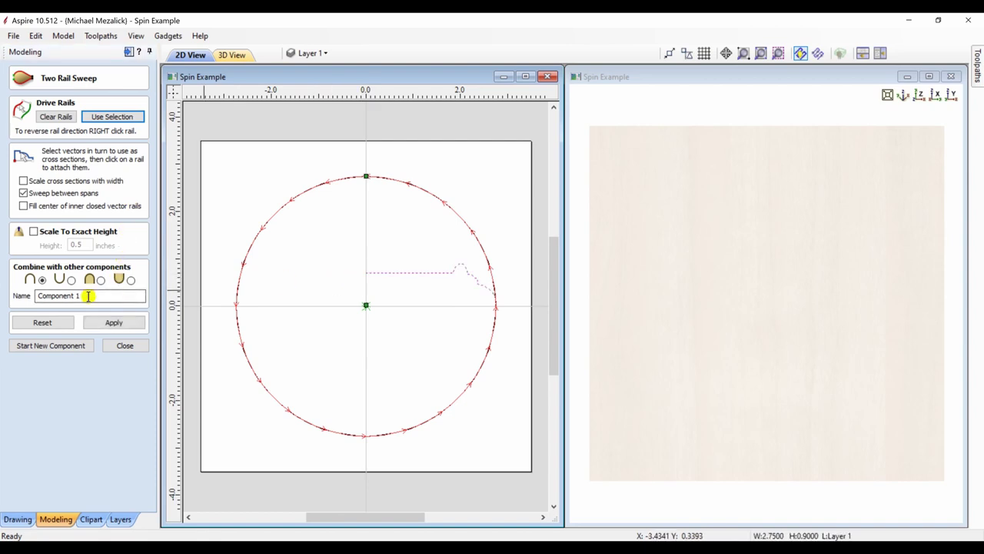
left_click(90, 326)
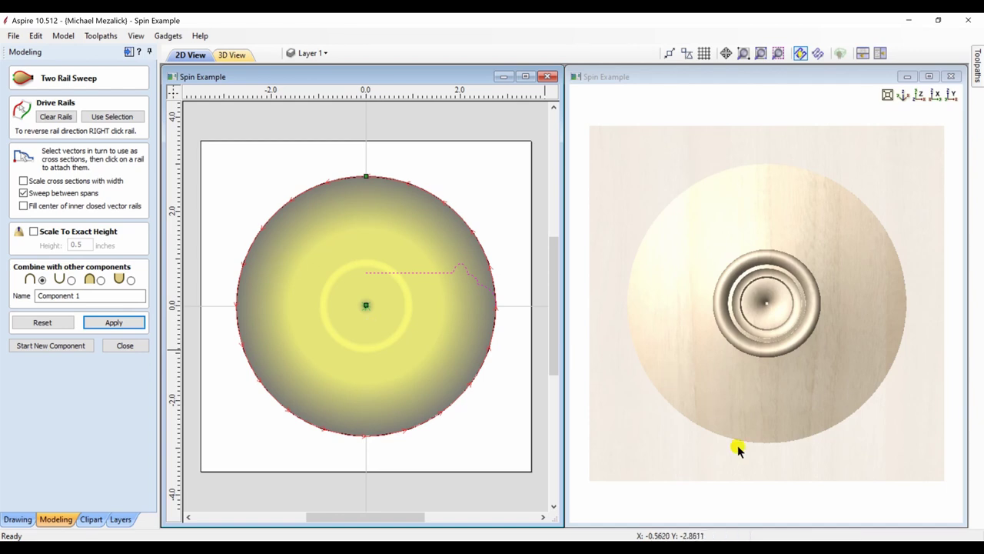
left_click_drag(740, 449, 764, 264)
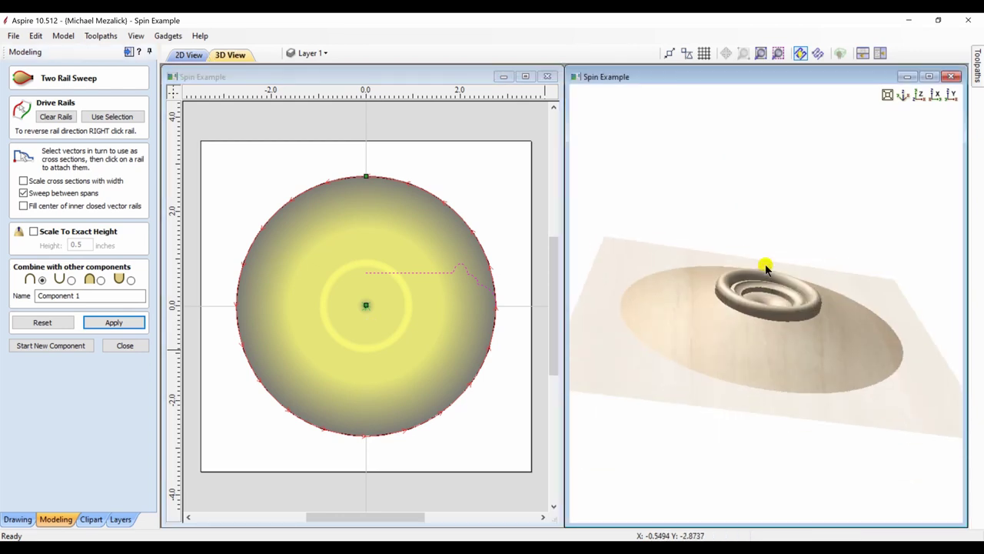
left_click(94, 326)
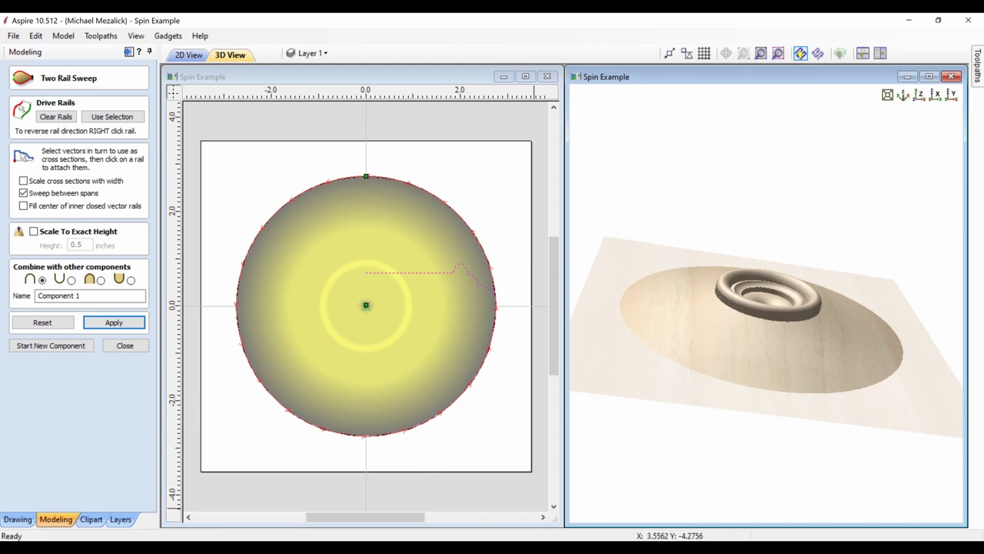
key("Escape")
left_click(376, 319)
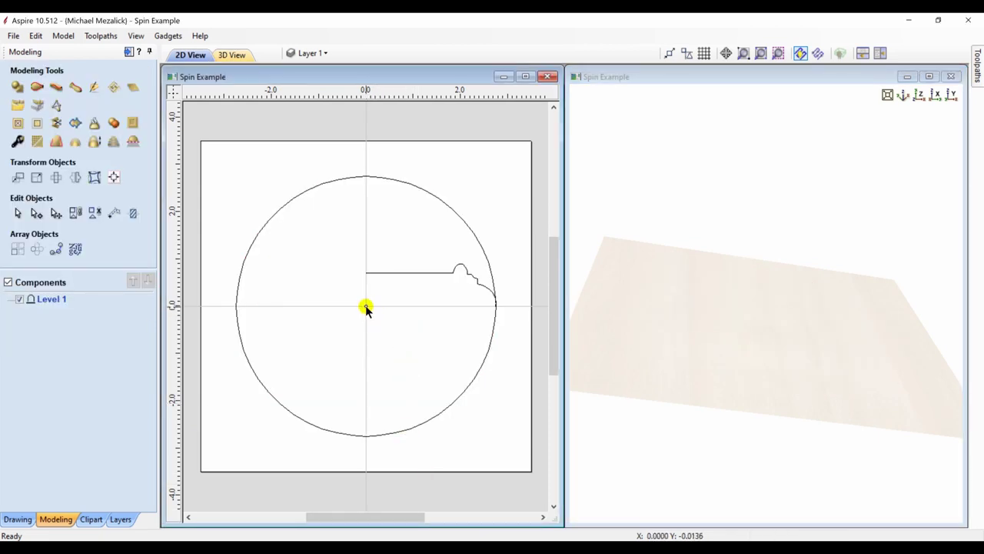
left_click(366, 307)
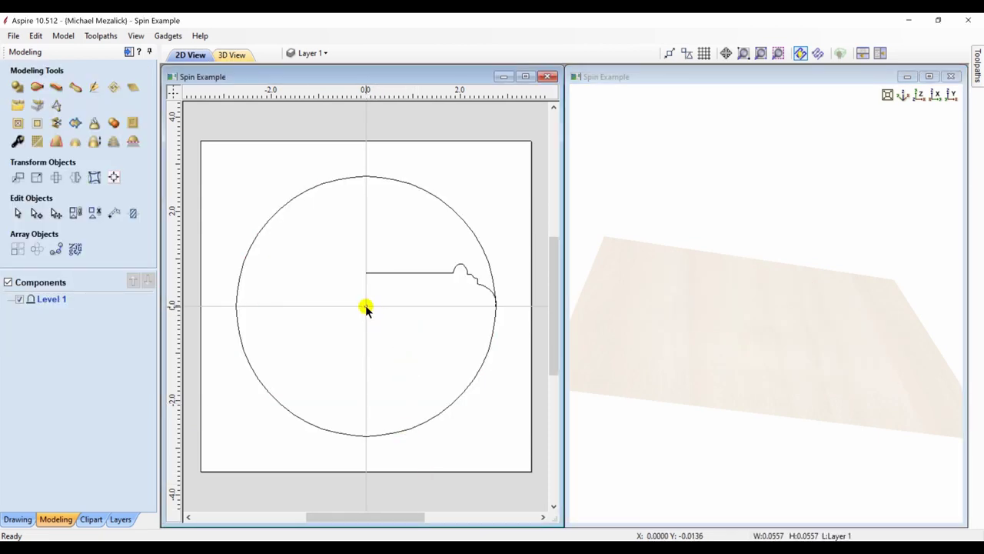
left_click(429, 422, "shift")
left_click(36, 88)
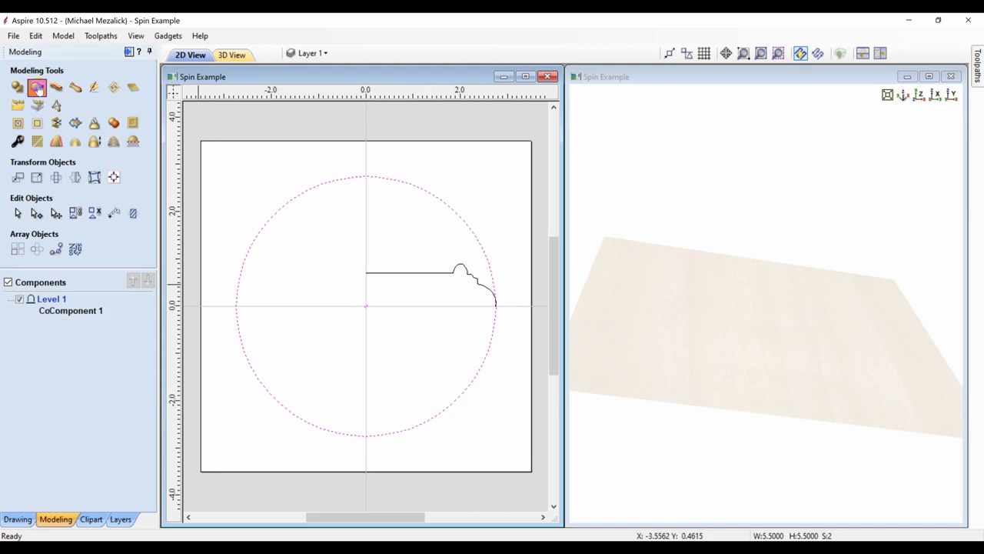
left_click(112, 117)
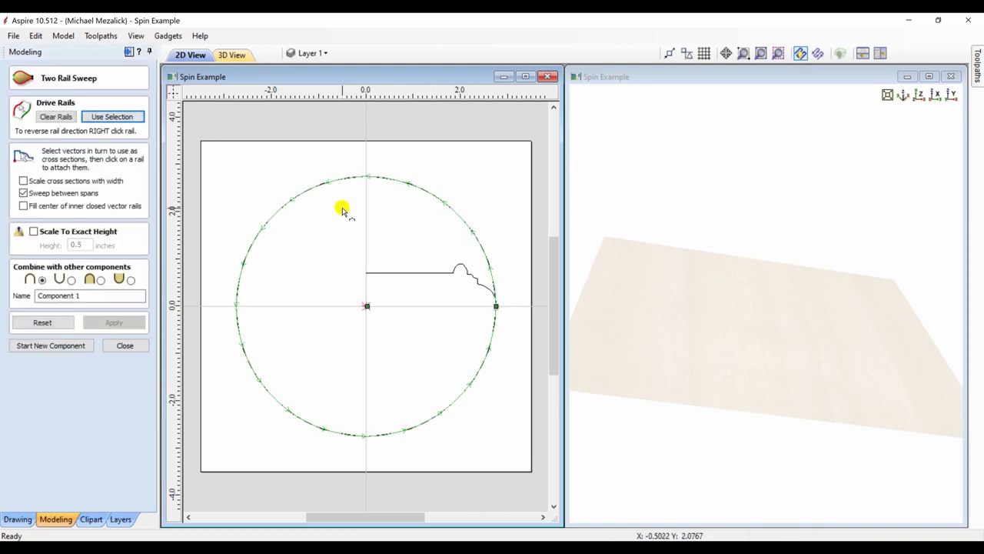
left_click(408, 275)
left_click(118, 322)
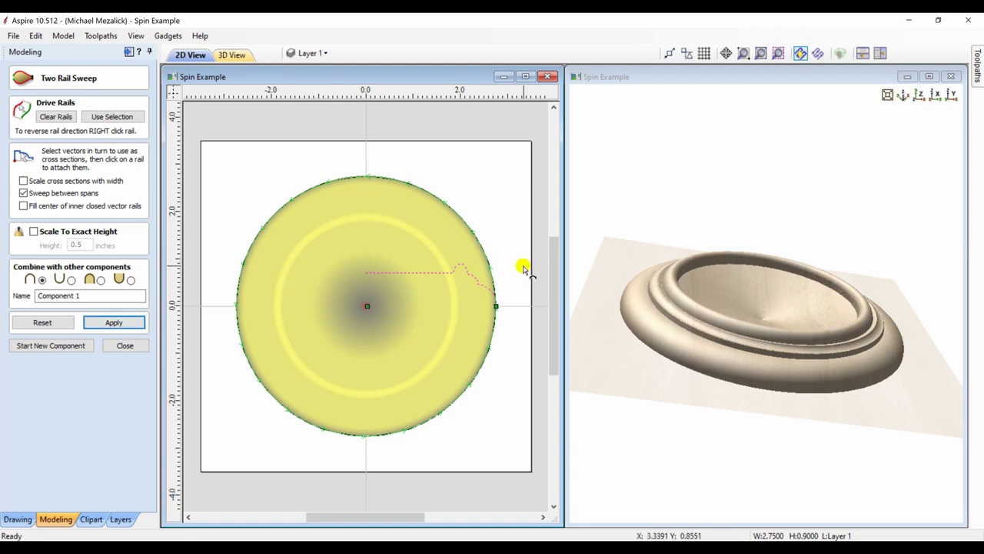
left_click(681, 274)
left_click_drag(681, 274, 752, 334)
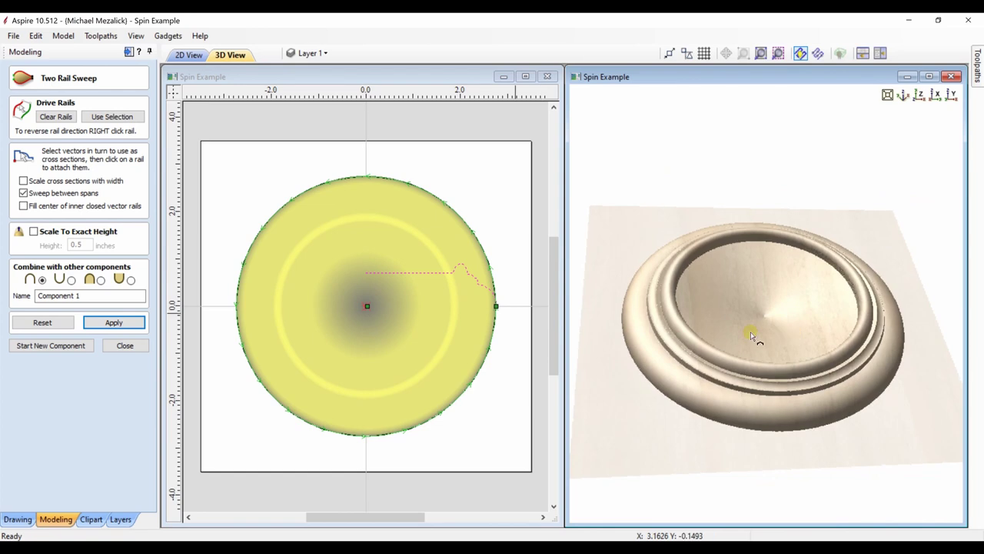
left_click(40, 323)
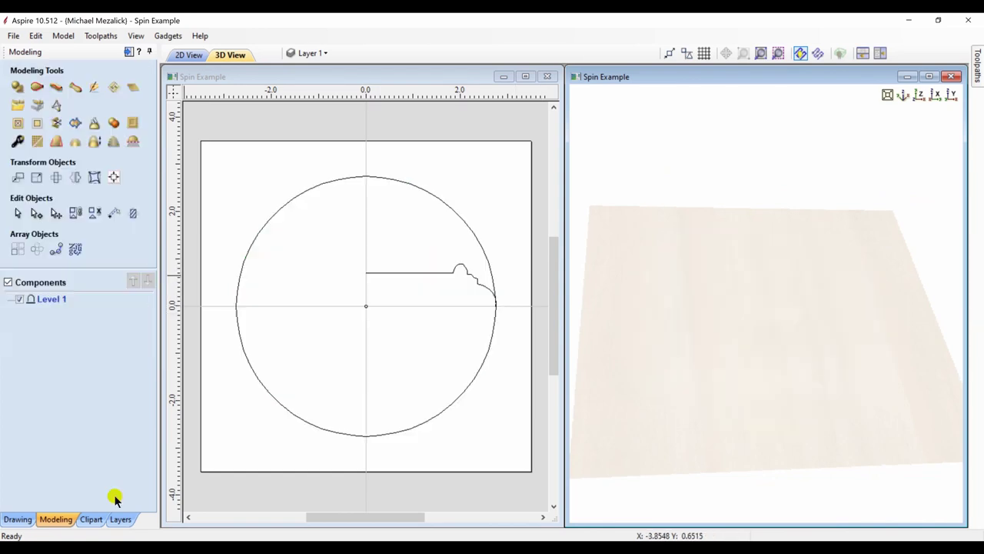
- Delete the profile copy, show the Import - Spin example 1 layer, and select the circle
left_click(430, 274)
key("Delete")
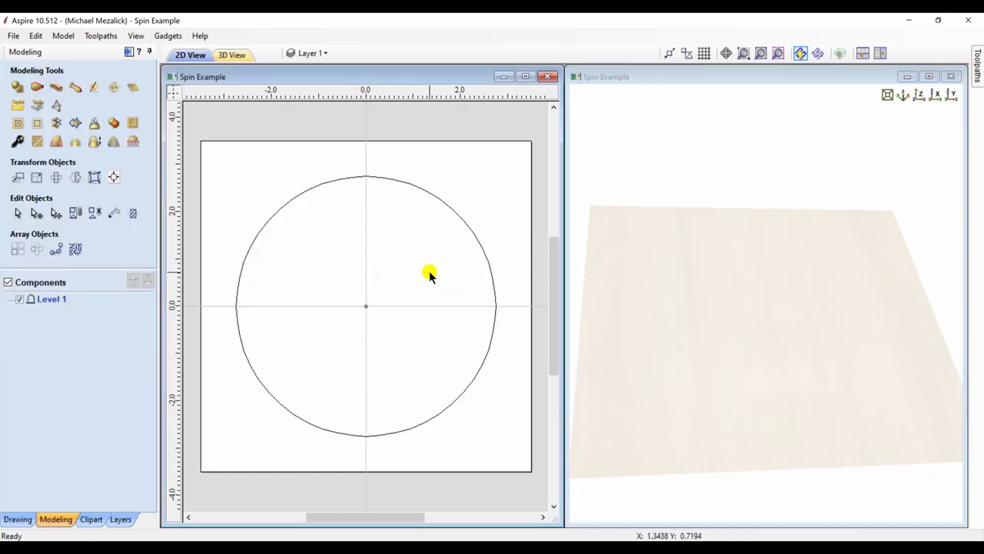
left_click(121, 519)
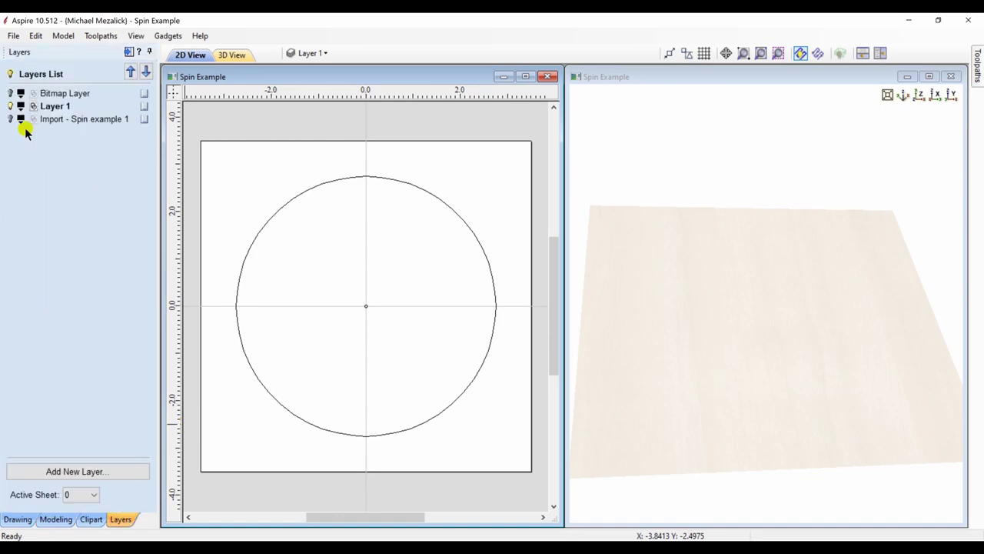
left_click(13, 120)
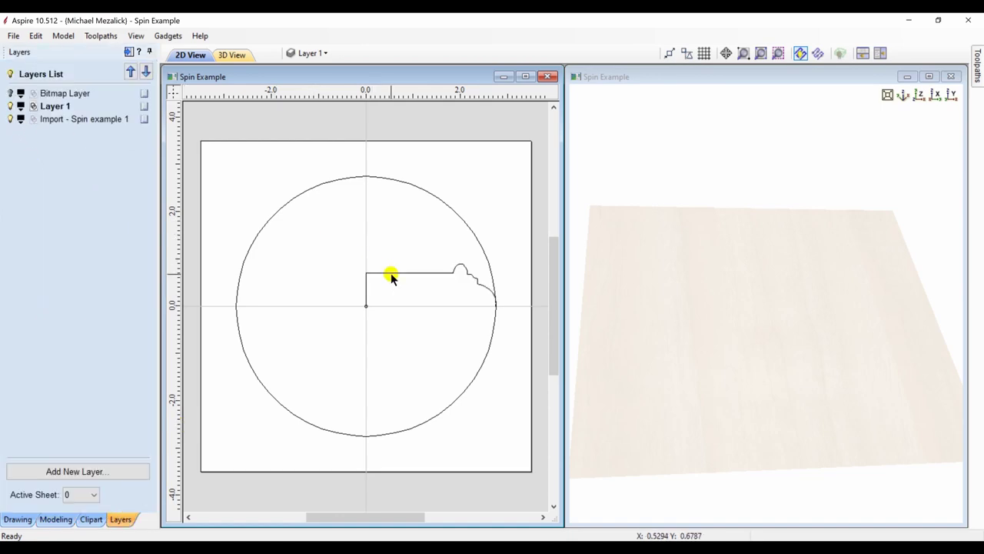
left_click(366, 306)
left_click(346, 291)
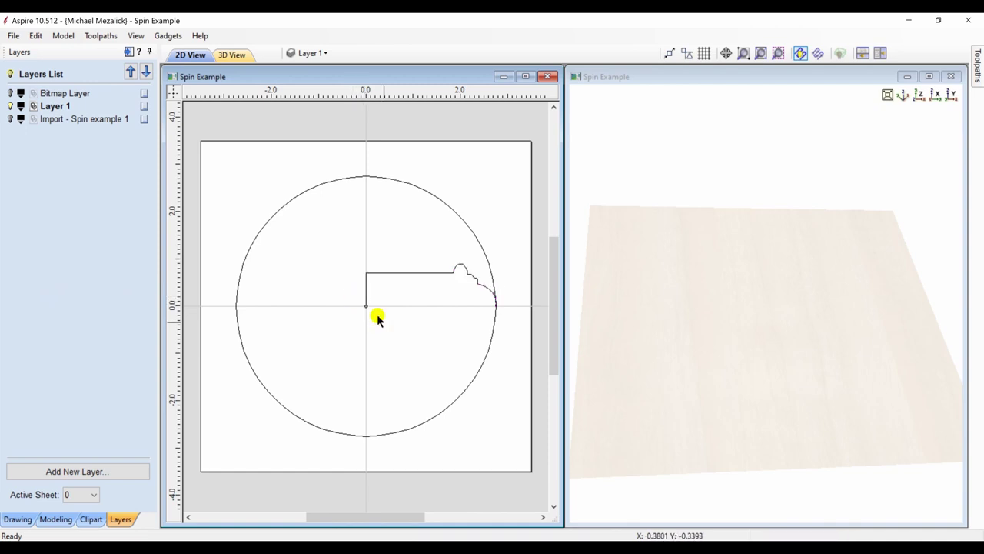
left_click_drag(352, 293, 384, 333)
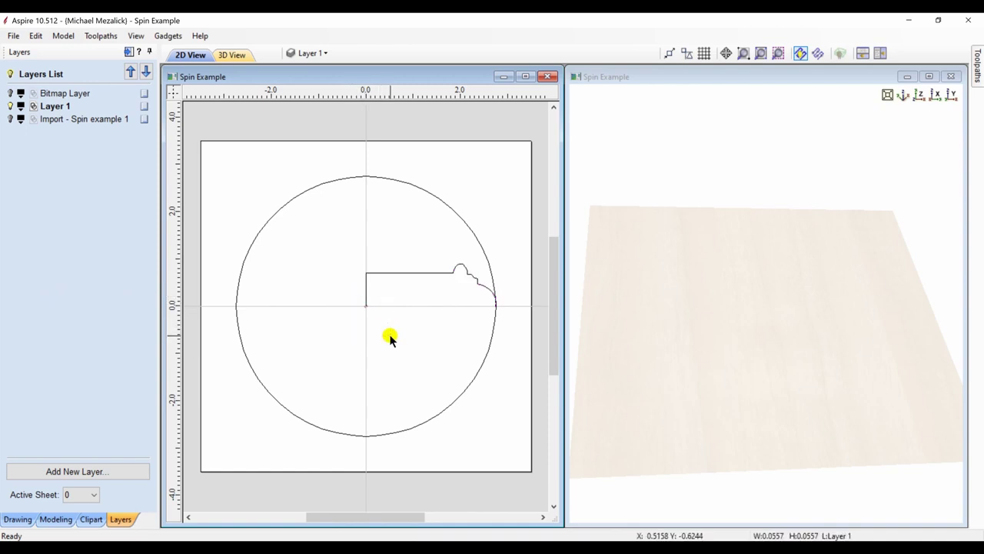
left_click(466, 387, "shift")
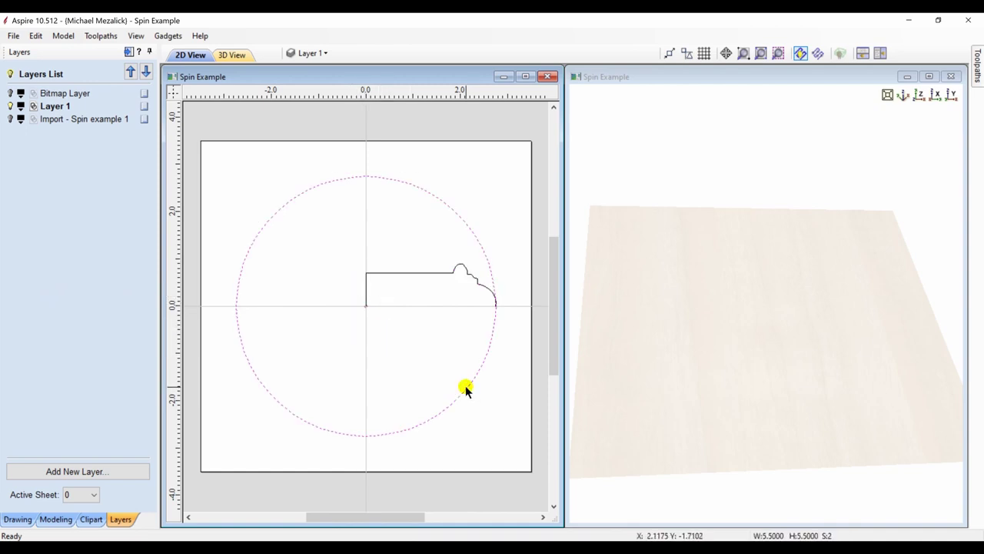
- Two Rail Sweep the profile around the circle rail to build the moulded ring, viewed at an angle
left_click(57, 520)
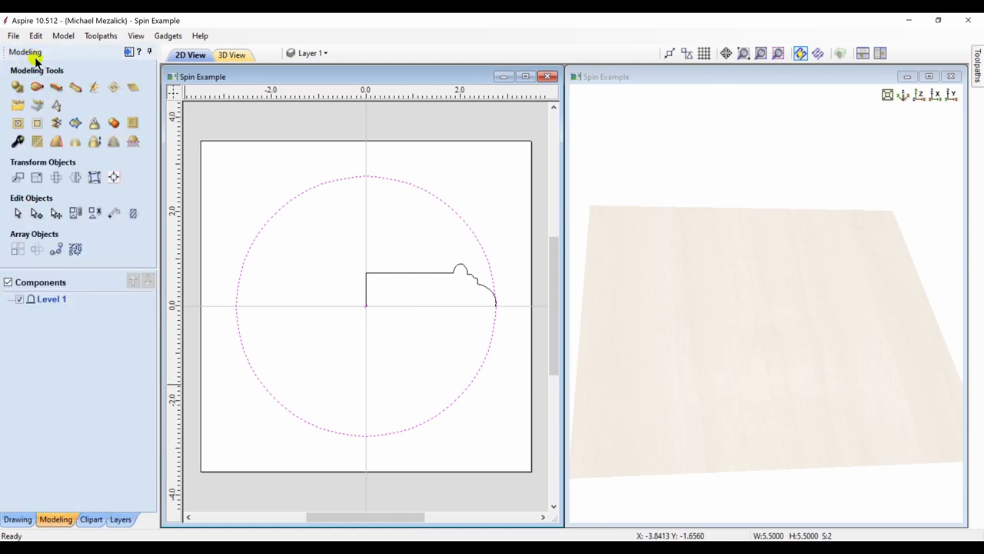
left_click(36, 86)
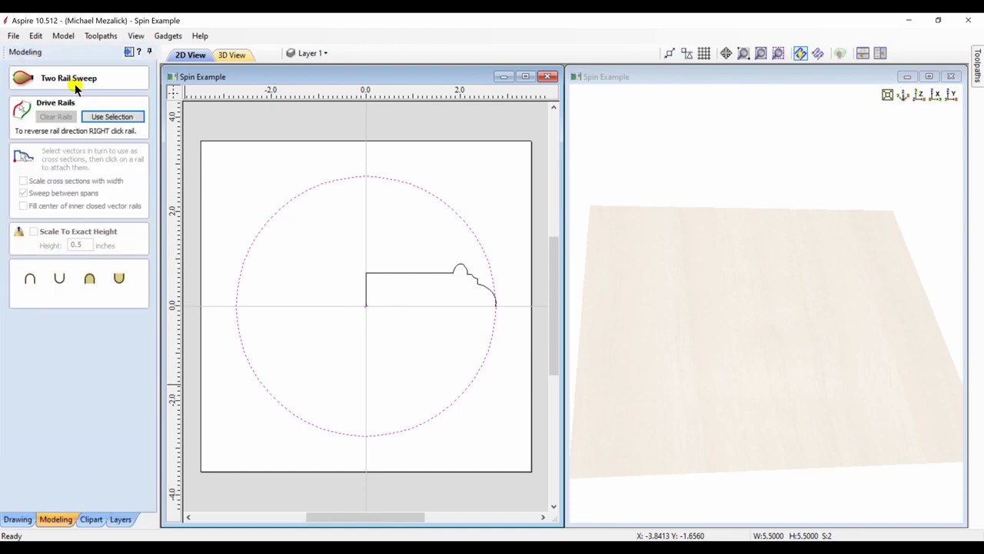
left_click(107, 118)
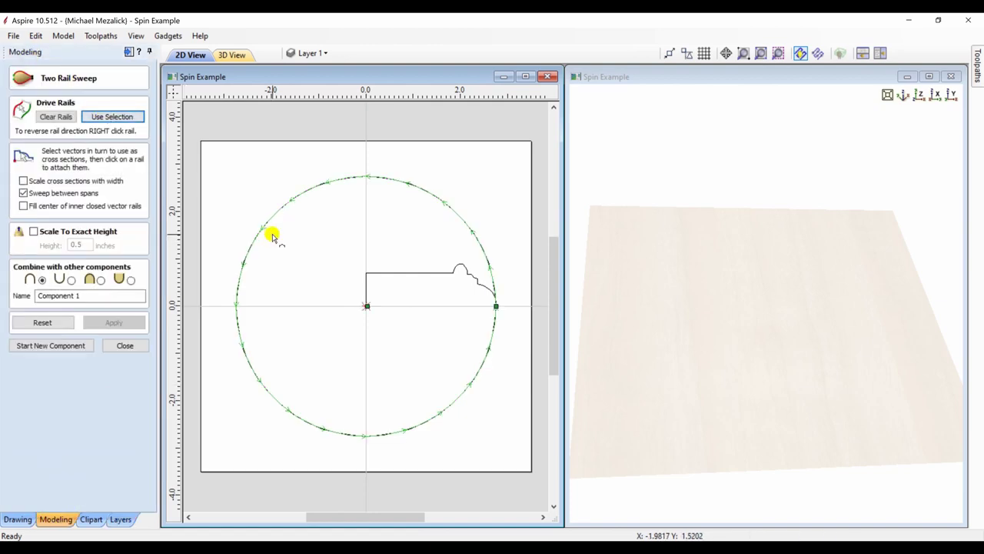
left_click(410, 275)
left_click(123, 322)
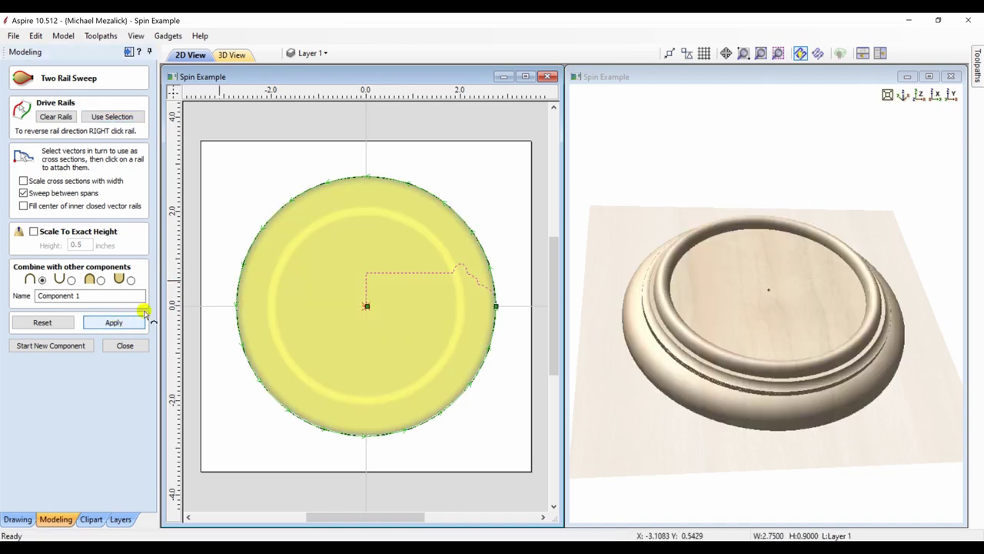
left_click_drag(660, 286, 613, 320)
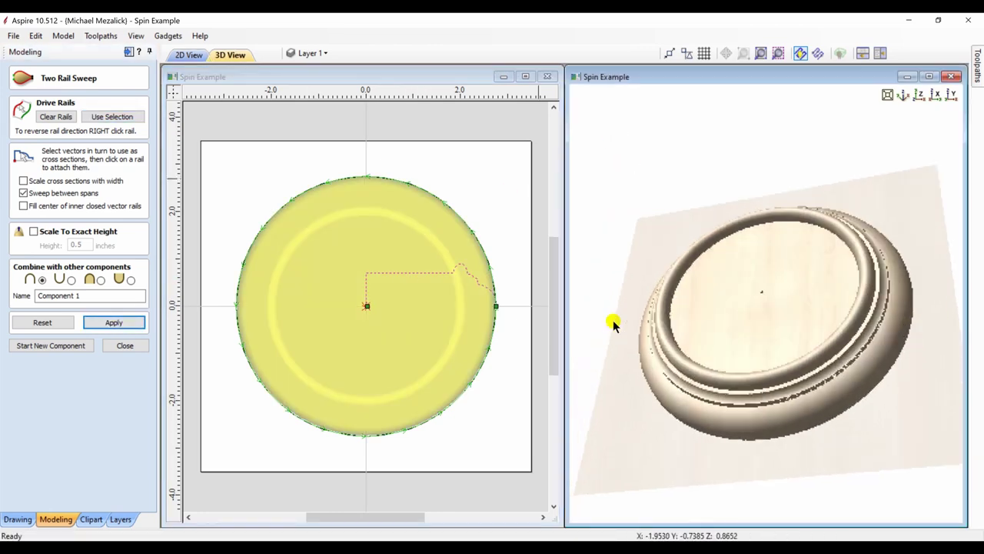
- Zoom in and pan across the swept ring, then view the whole ring from directly above
scroll(761, 273, "up", 5)
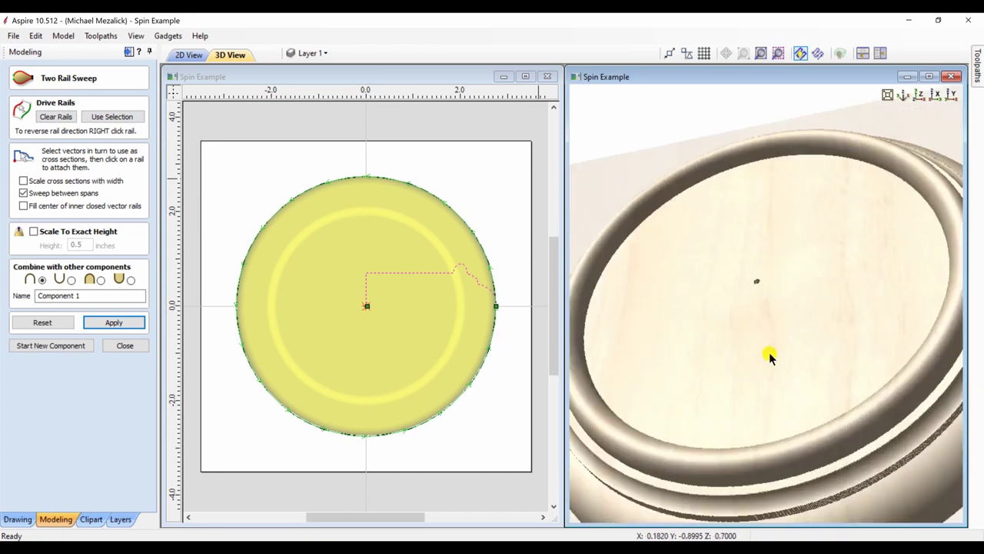
scroll(771, 356, "up", 5)
scroll(792, 283, "up", 2)
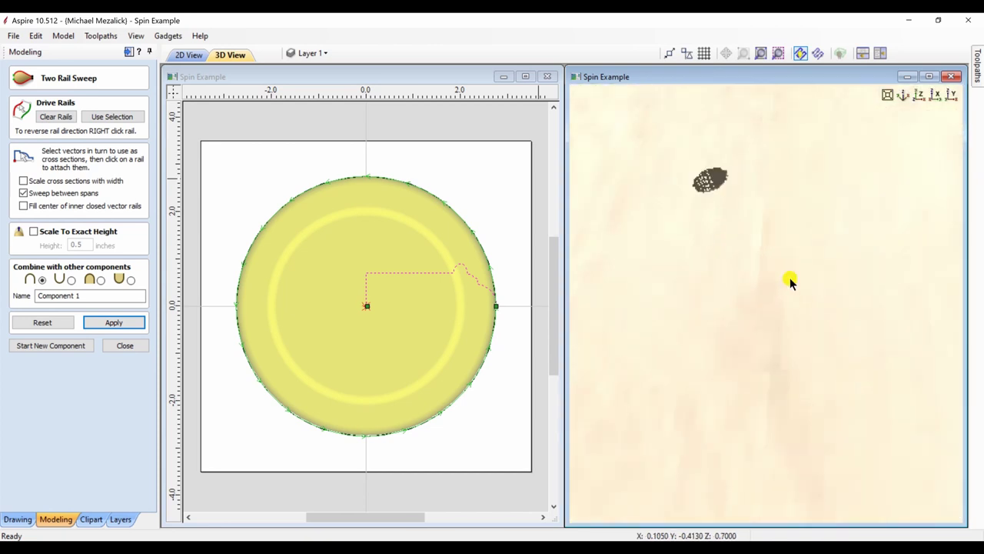
mouse_move(792, 282)
middle_mouse_down()
mouse_move(831, 364)
mouse_move(885, 424)
mouse_move(870, 408)
mouse_move(864, 503)
mouse_move(851, 513)
mouse_move(791, 502)
middle_mouse_up()
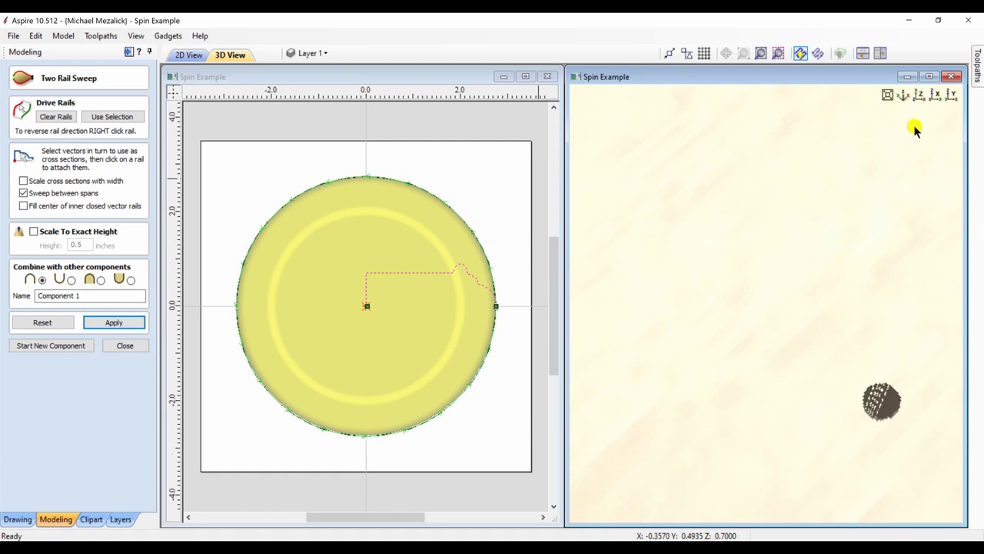
left_click(921, 95)
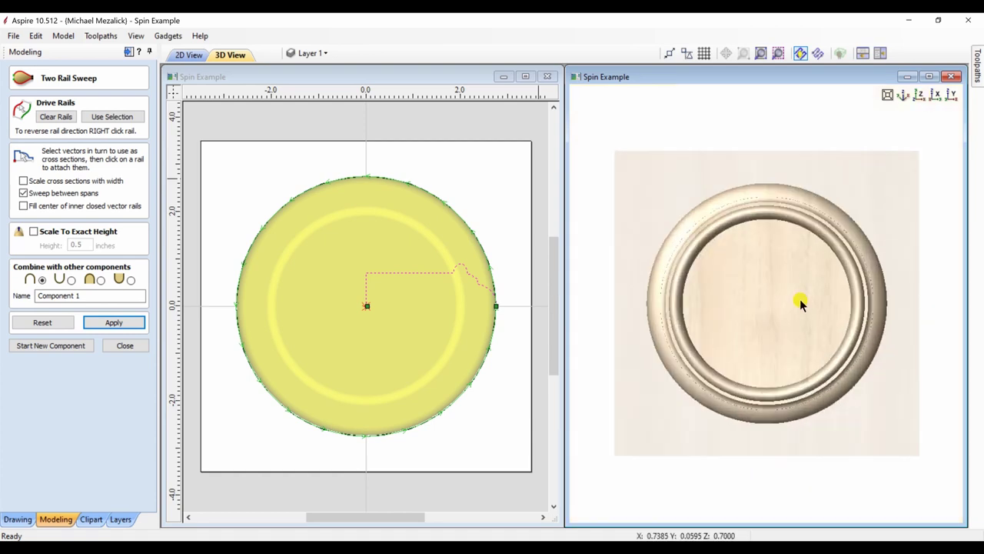
- Reapply the sweep with Fill center of inner closed vector rails ticked, inspect it, then discard it
left_click(43, 322)
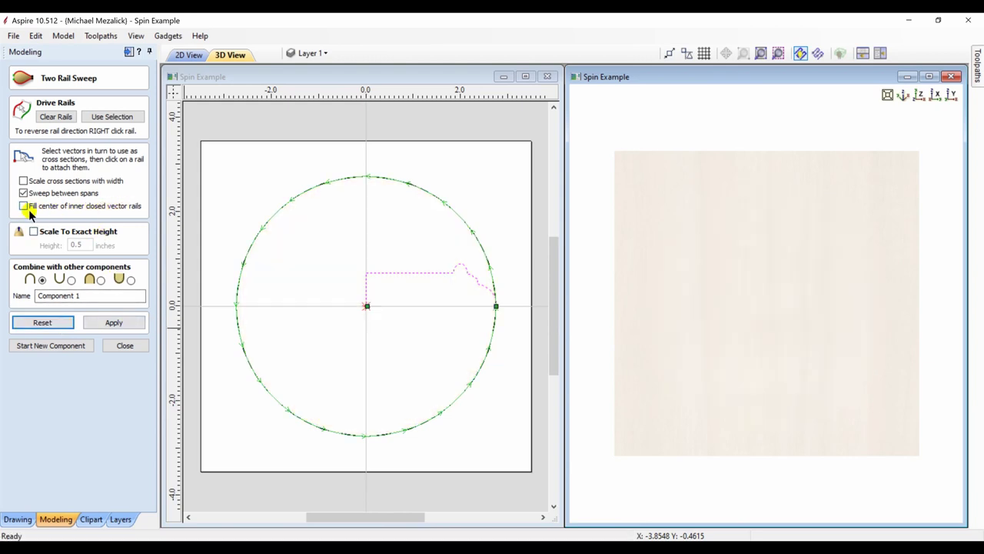
left_click(105, 321)
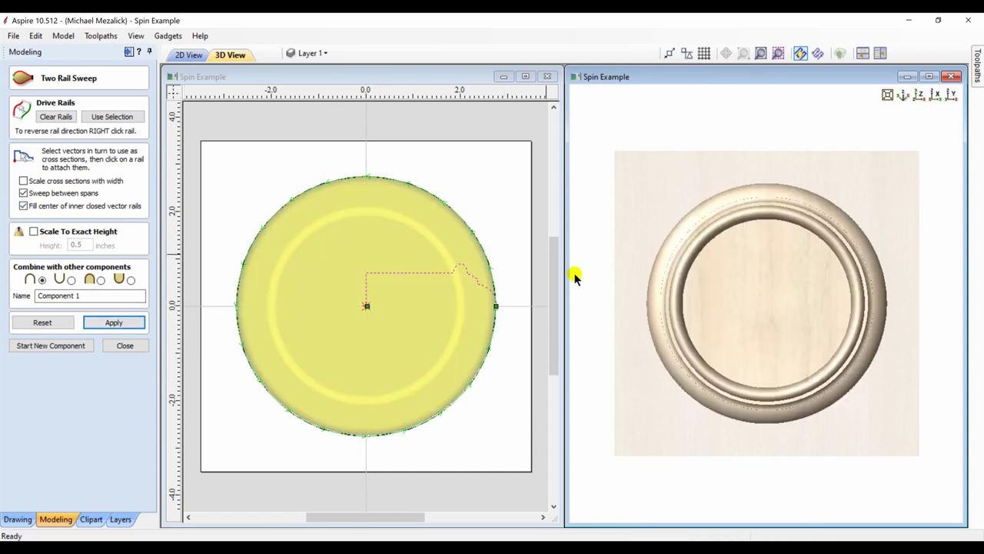
scroll(811, 331, "up", 3)
scroll(846, 267, "up", 6)
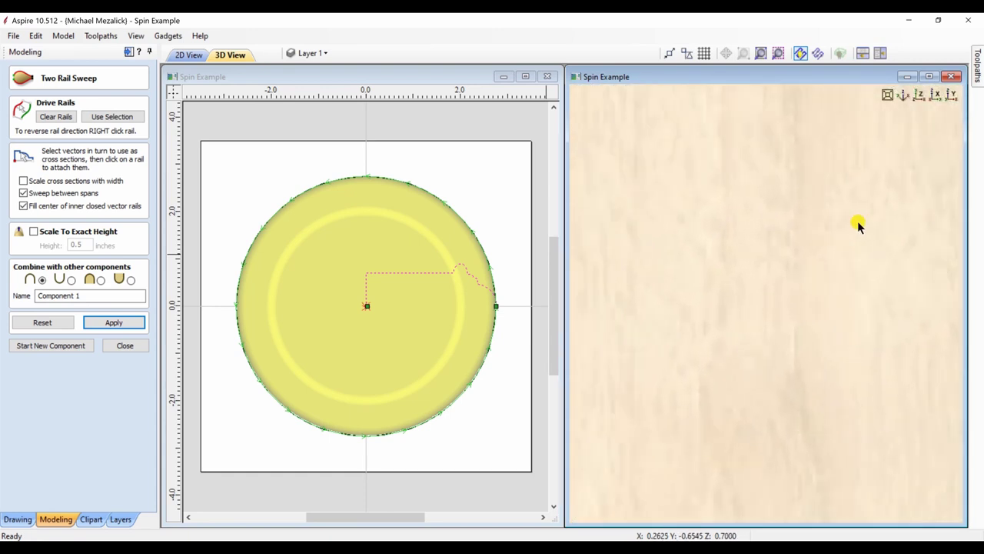
scroll(796, 350, "down", 3)
scroll(745, 425, "down", 5)
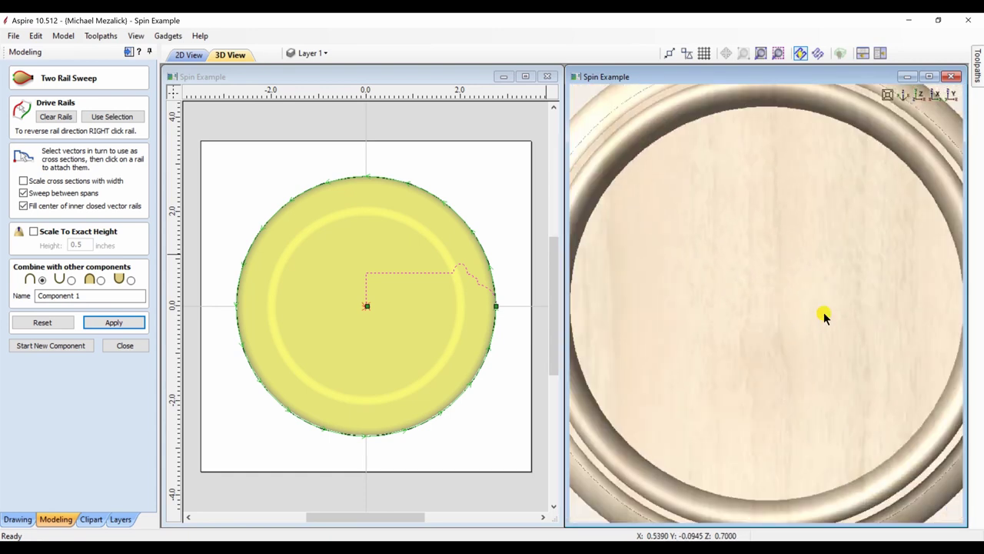
left_click(42, 323)
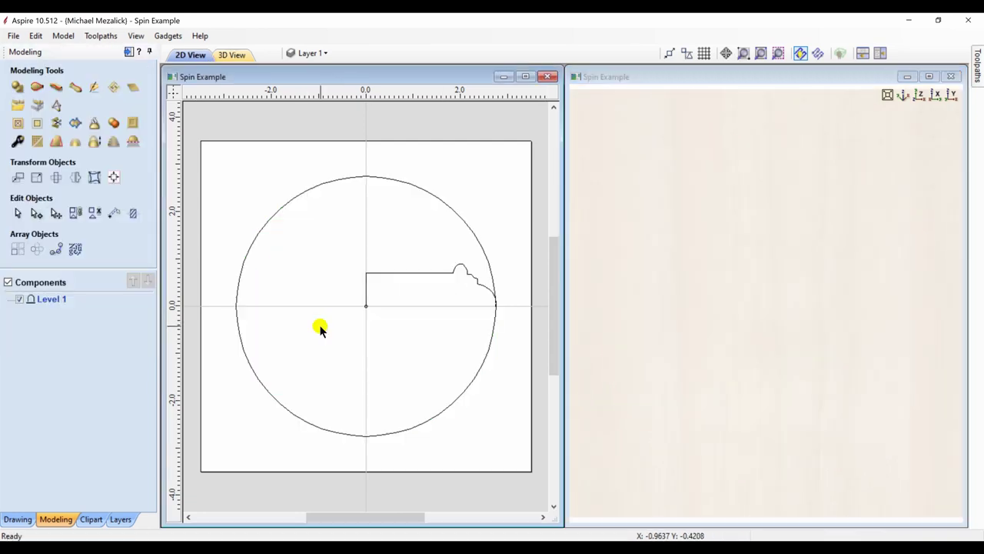
- Spin the selected moulding profile around its left end point into a round moulded base
left_click(380, 274)
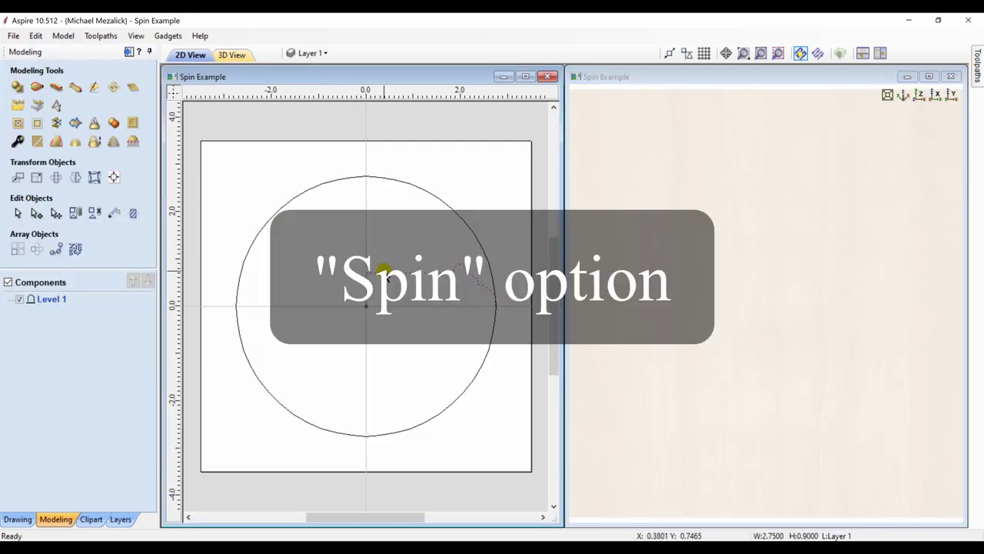
left_click(78, 87)
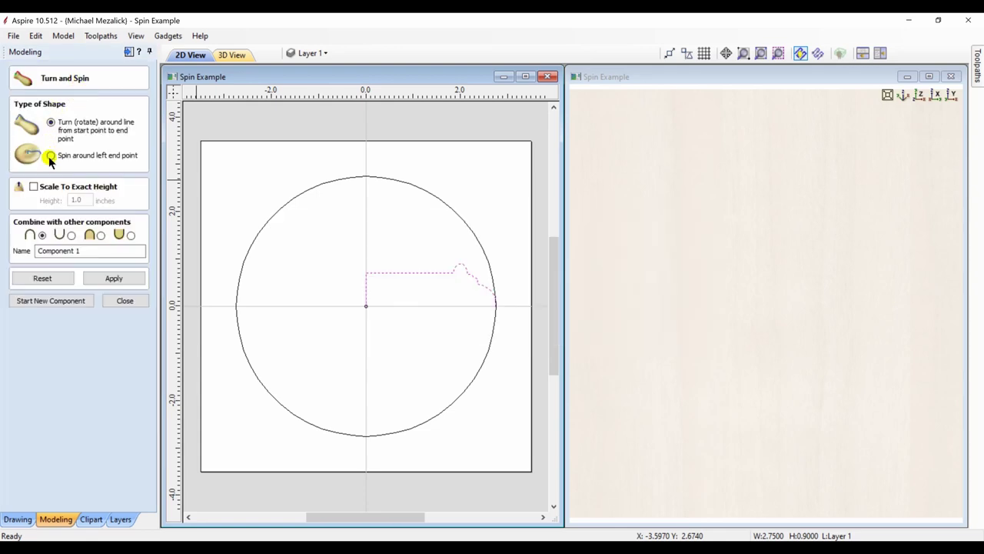
left_click(97, 279)
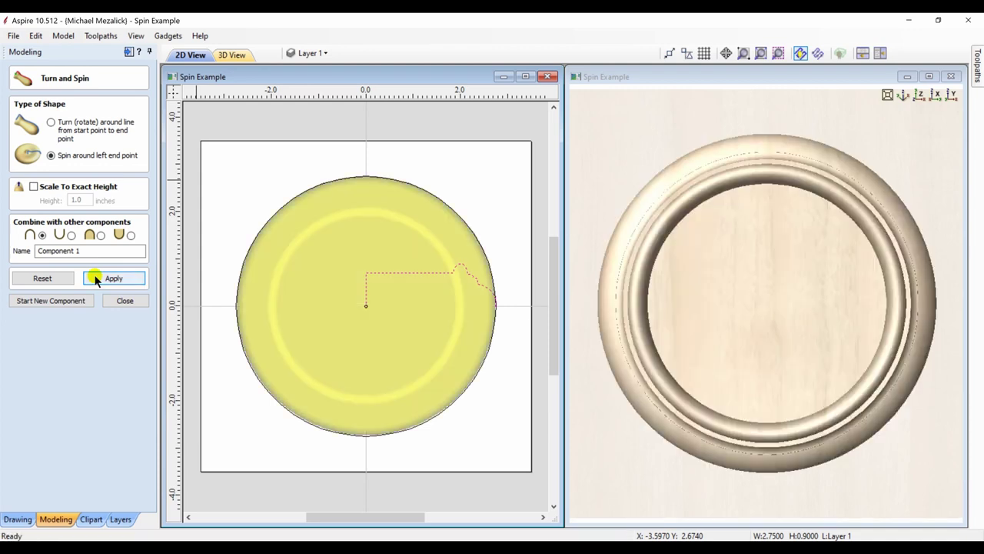
left_click_drag(751, 422, 756, 282)
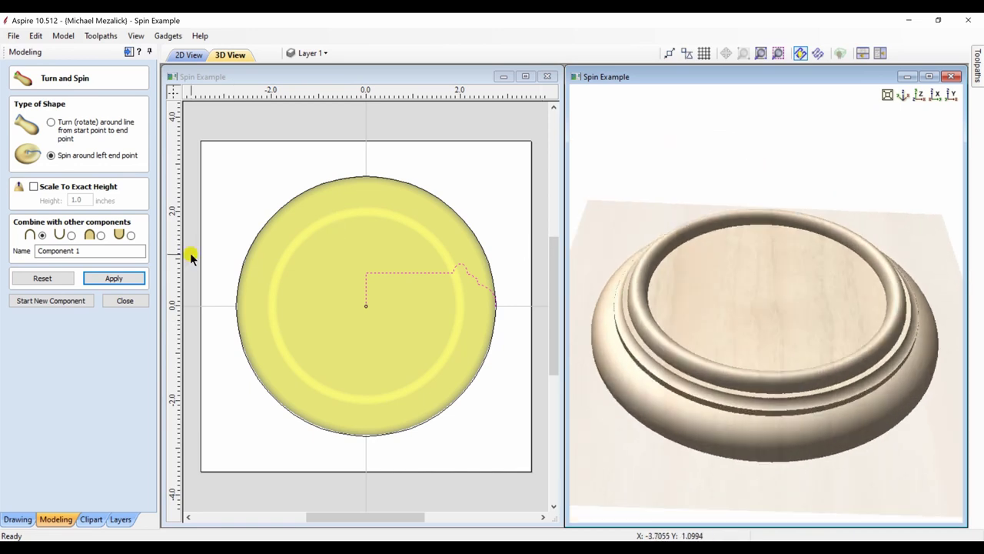
left_click(137, 303)
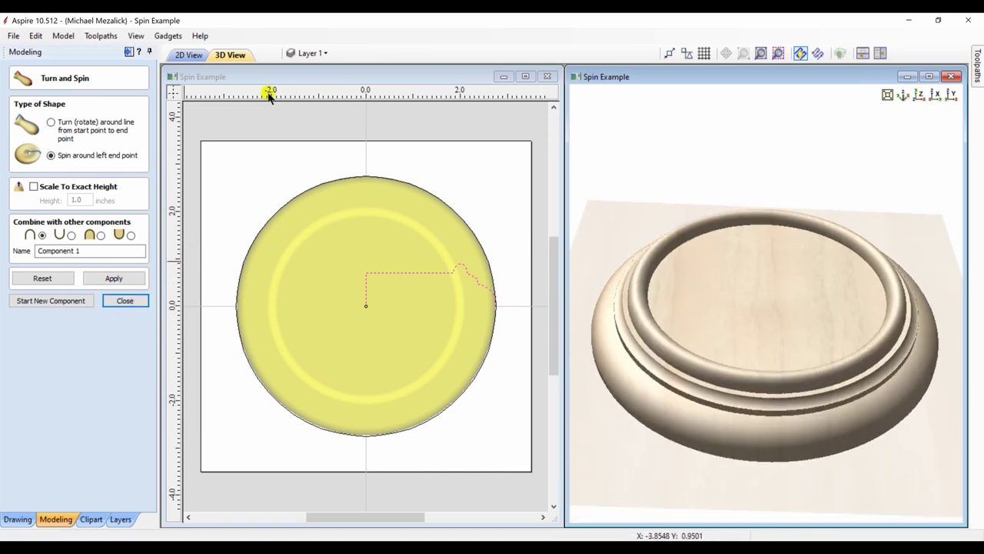
- Turn on the Bitmap Layer, zoom to the drawing limits, and select the reference photo
left_click(324, 54)
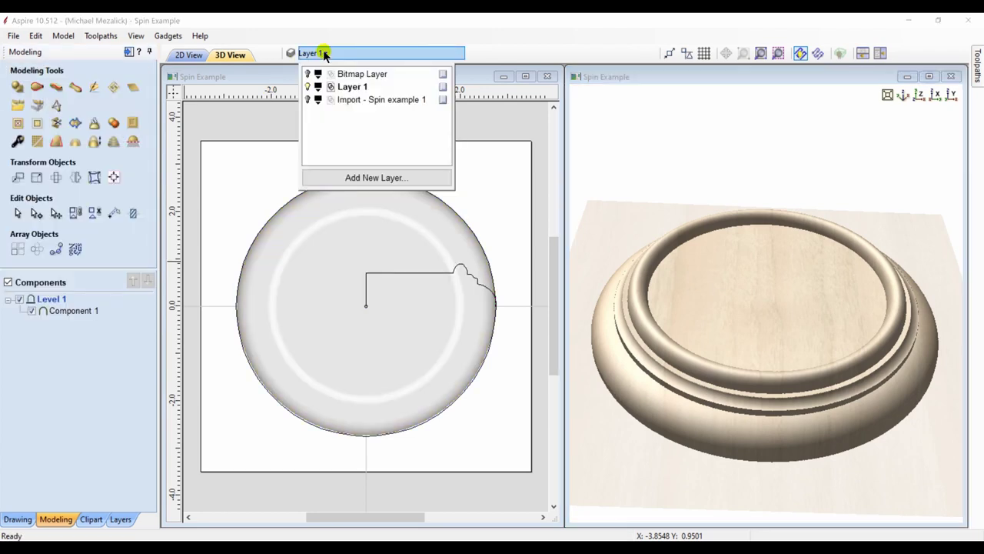
left_click(309, 75)
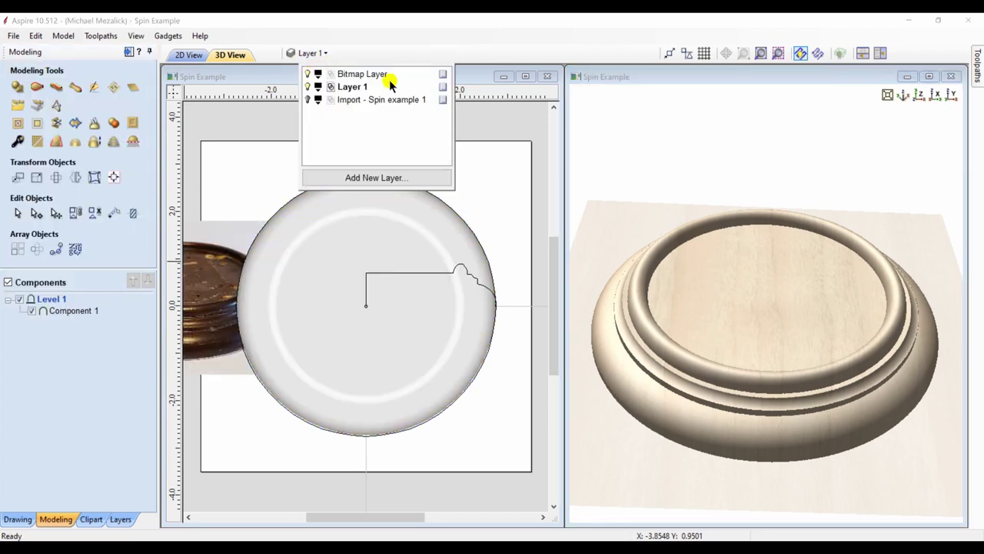
left_click(496, 109)
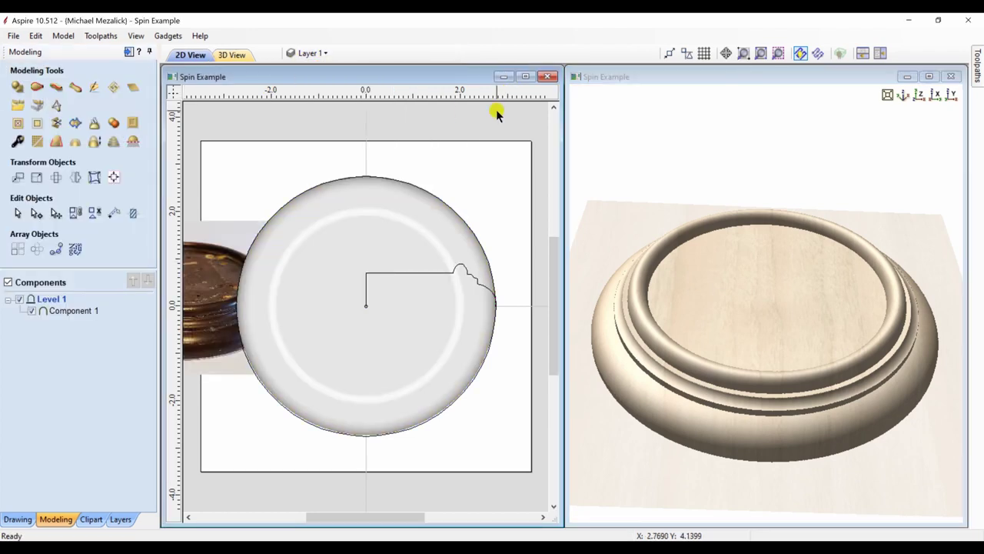
left_click(761, 54)
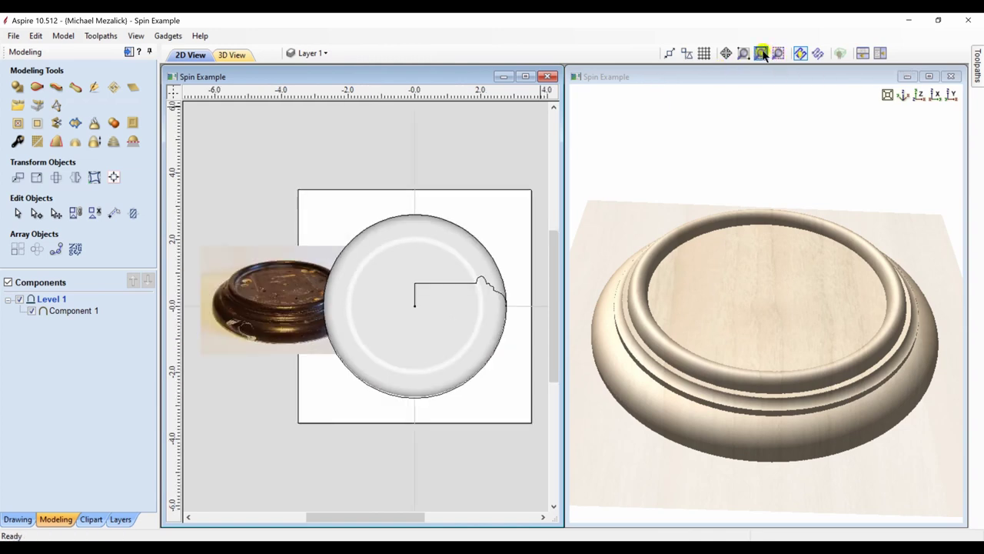
left_click(306, 306)
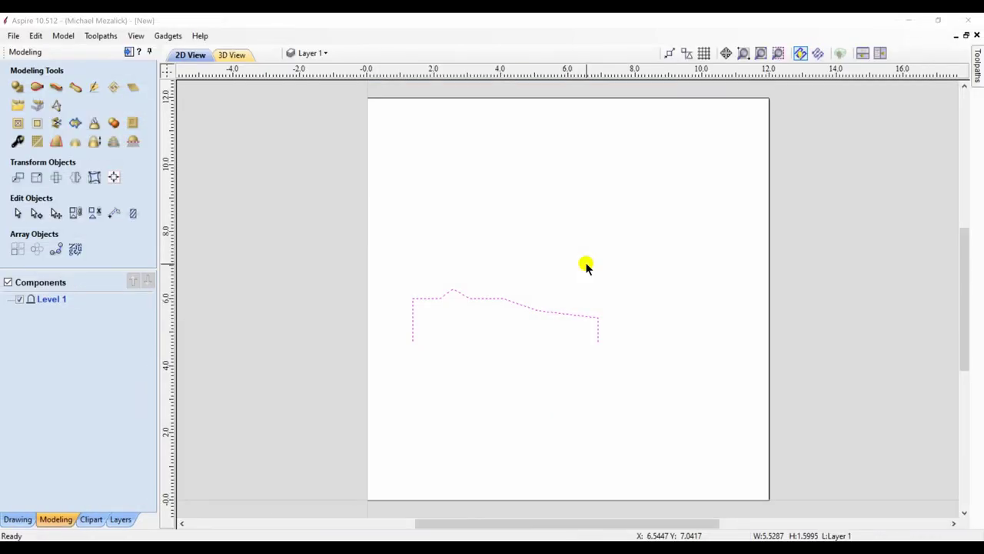
- Select the stepped profile and spin it around its left end point in Turn and Spin
left_click(512, 330)
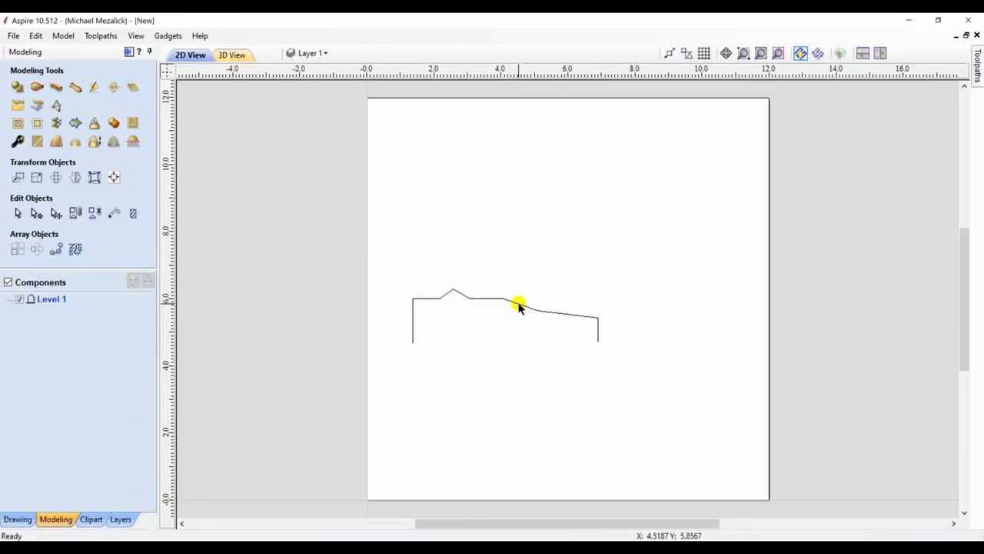
left_click(518, 306)
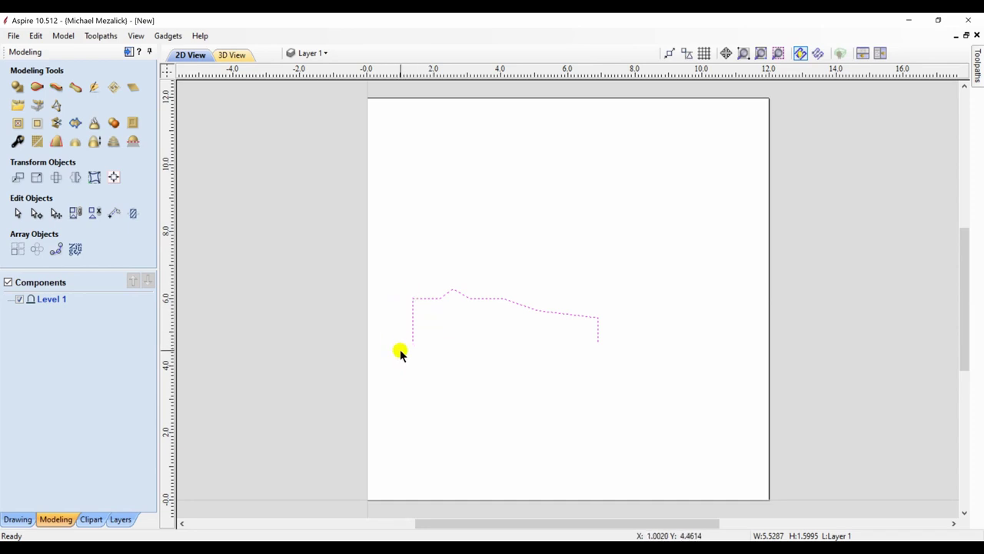
key("n")
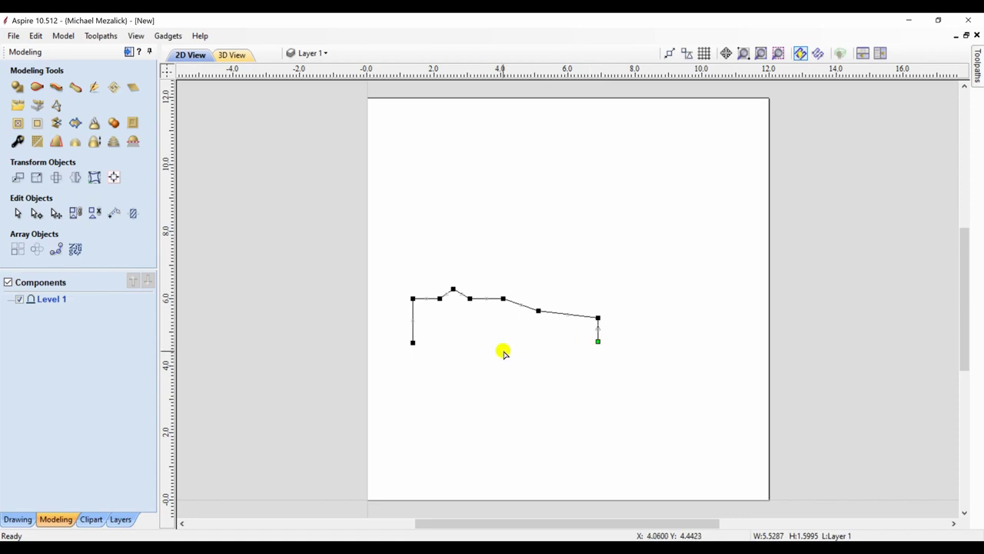
key("n")
left_click(74, 87)
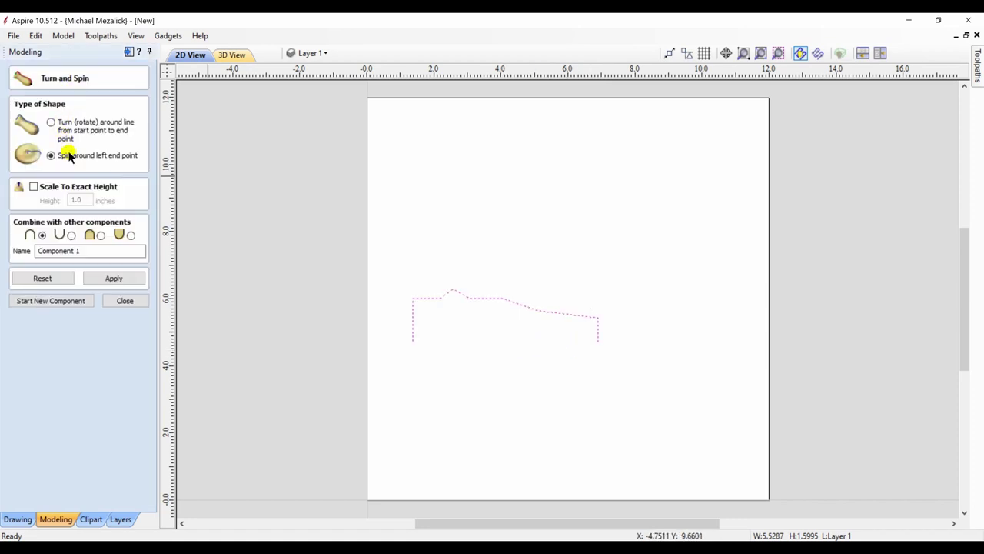
left_click(109, 279)
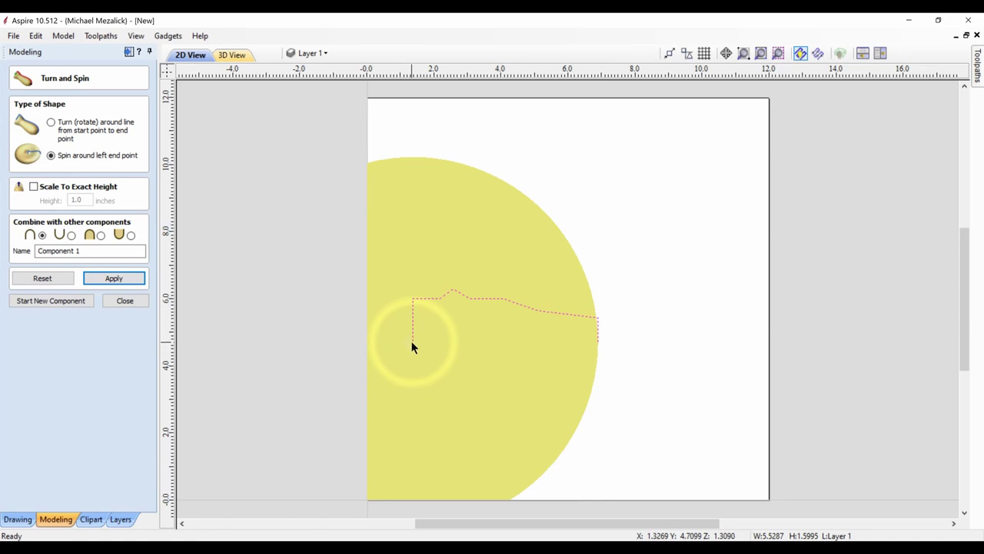
- Reset and respin the profile into a disc, then discard it and close Turn and Spin
left_click(46, 279)
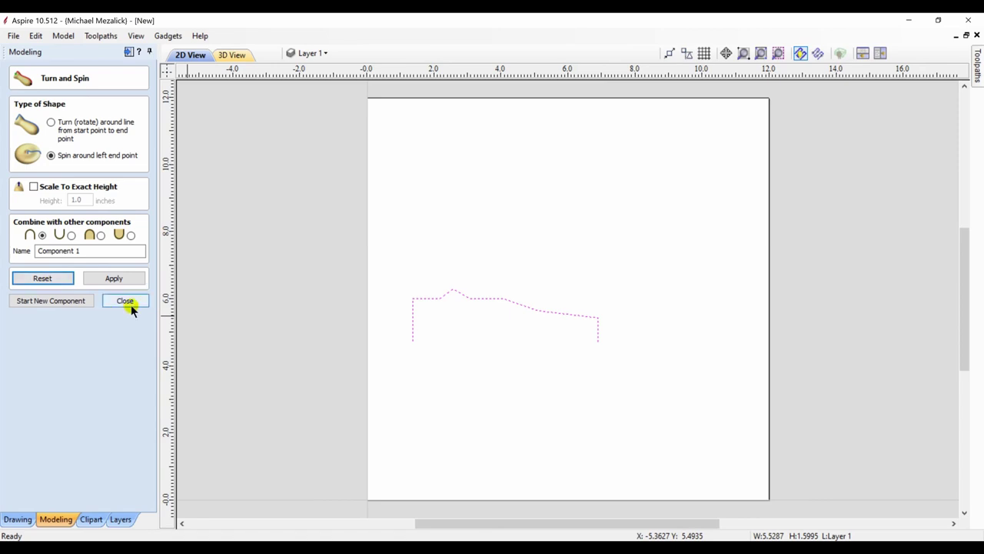
left_click(412, 300)
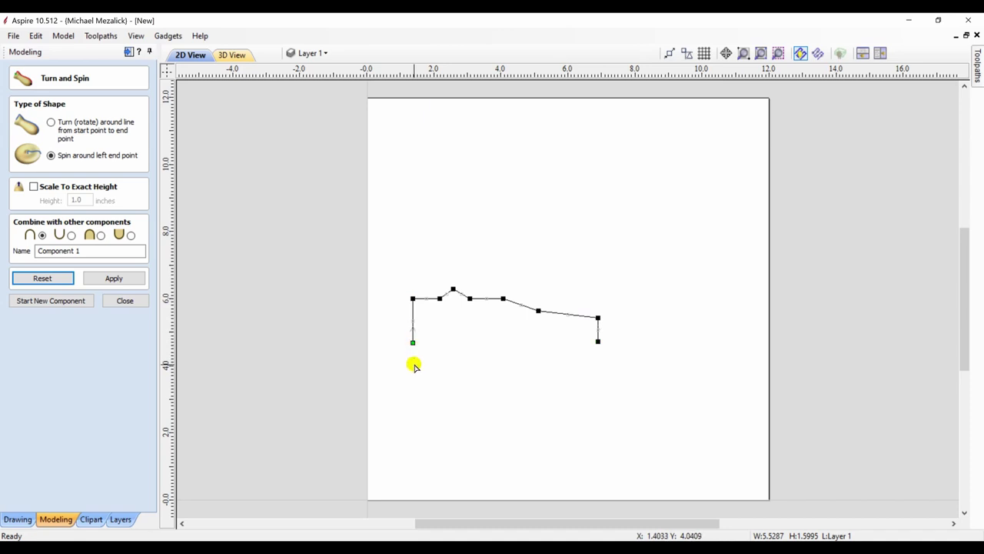
left_click(413, 367)
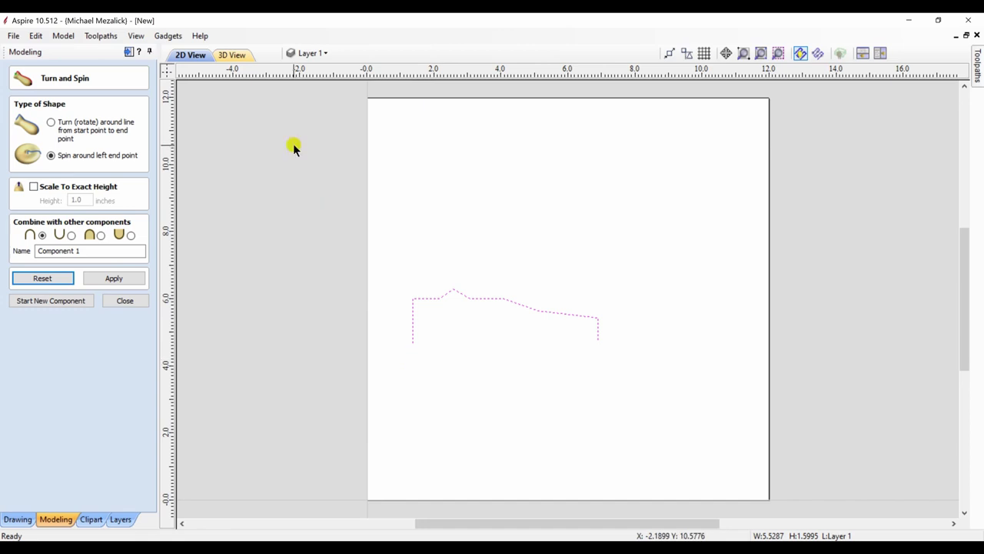
left_click(114, 279)
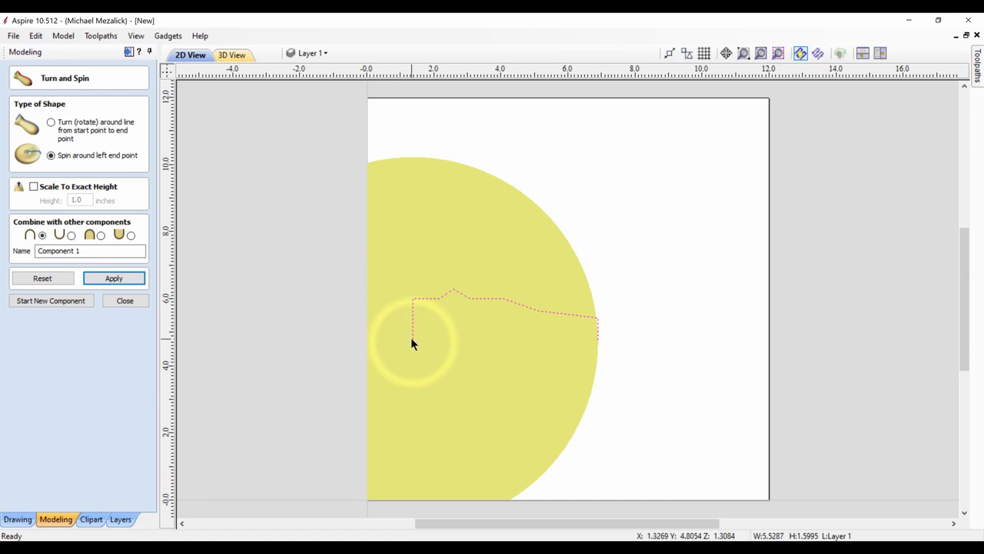
left_click(44, 278)
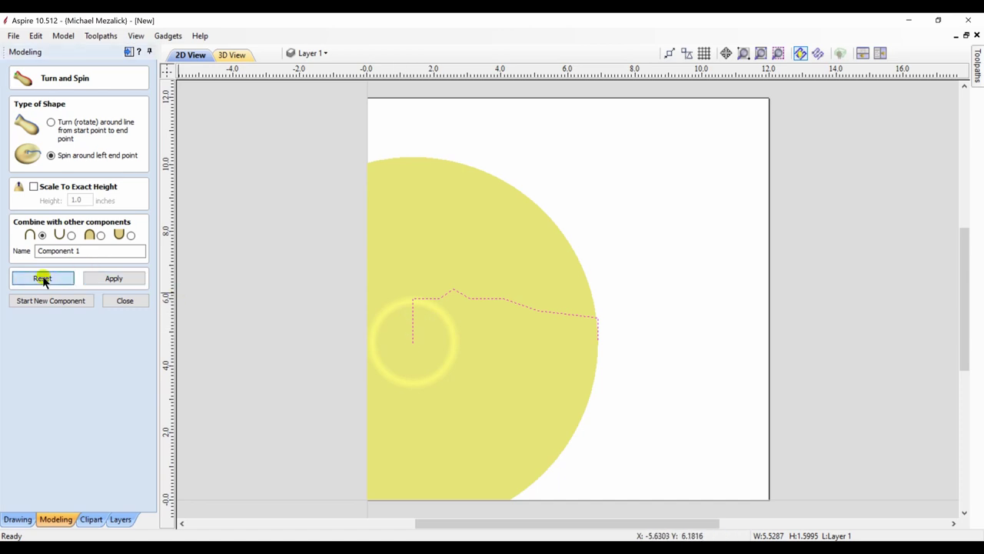
left_click(125, 300)
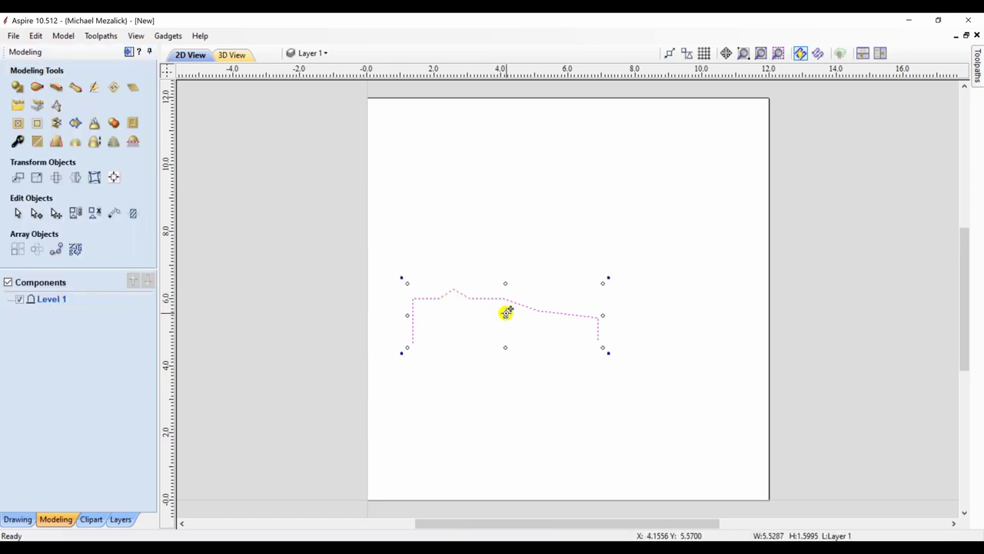
- Move the profile's left end to page centre, spin it into a stepped disc, and tile views with F4
left_click_drag(507, 315, 666, 283)
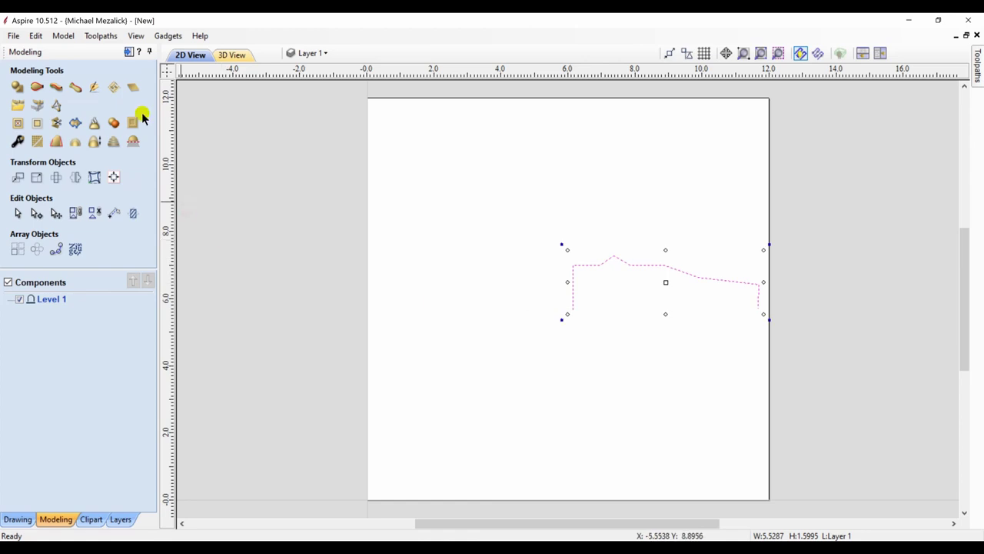
left_click(76, 89)
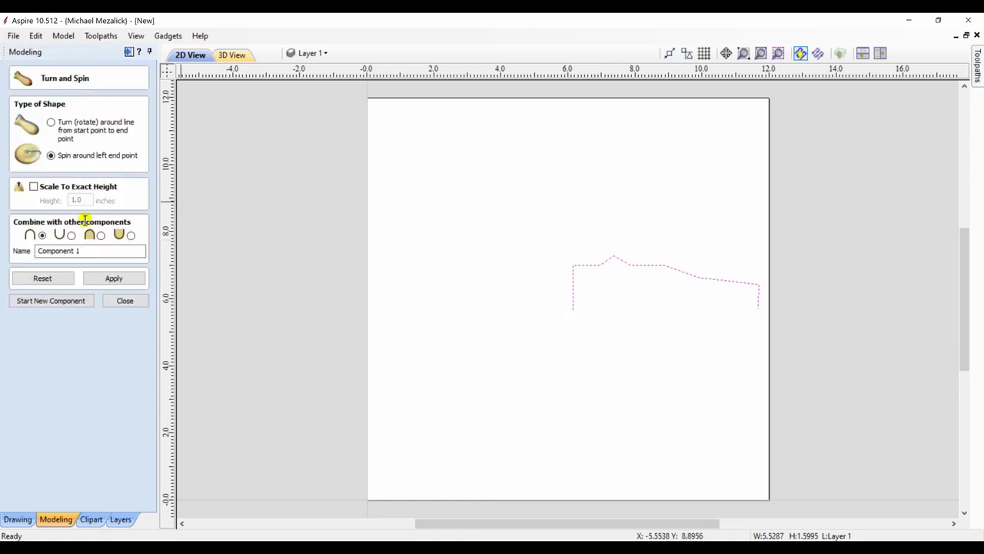
left_click(100, 279)
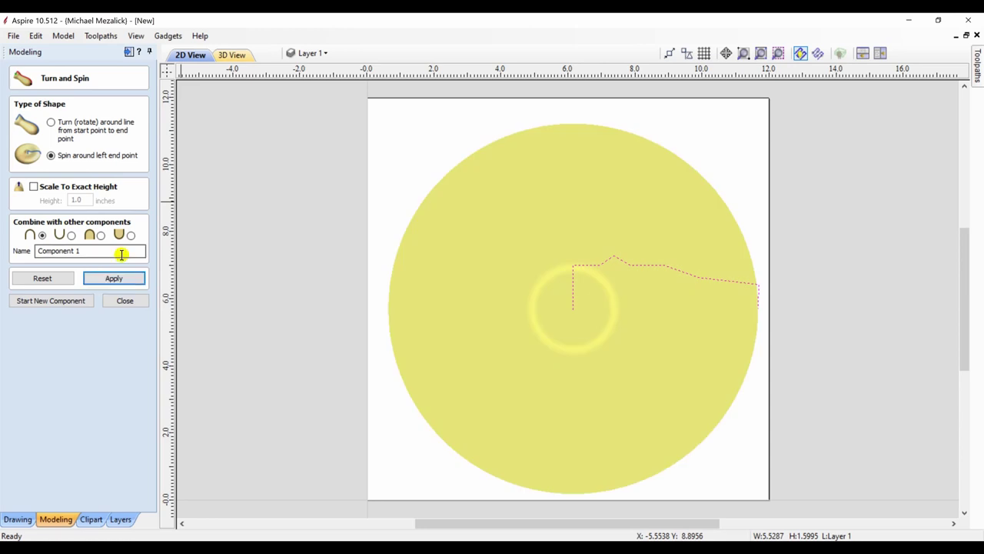
key("F4")
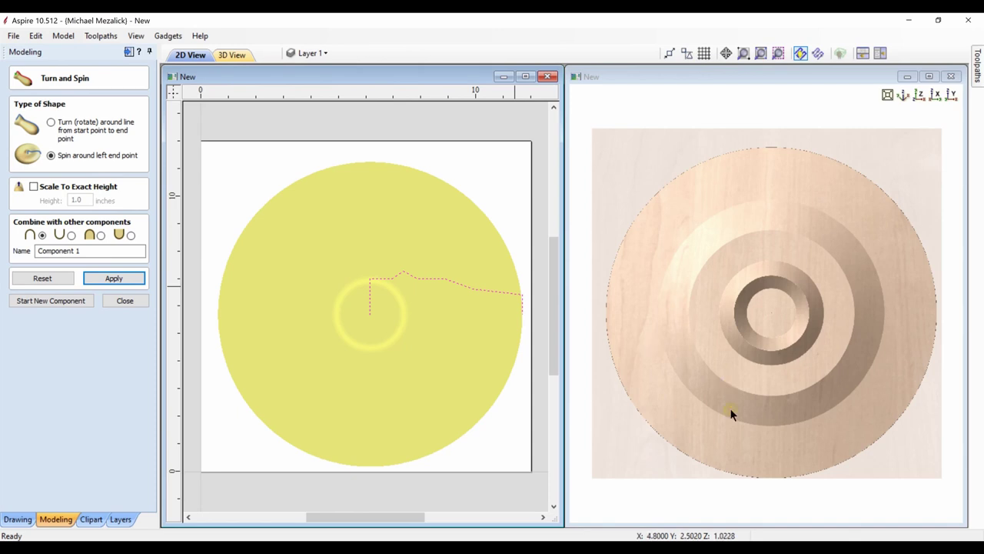
- Ungroup the Baluster-X 3dClip component into Top and Bottom Blocks and Baluster
left_click_drag(730, 408, 674, 227)
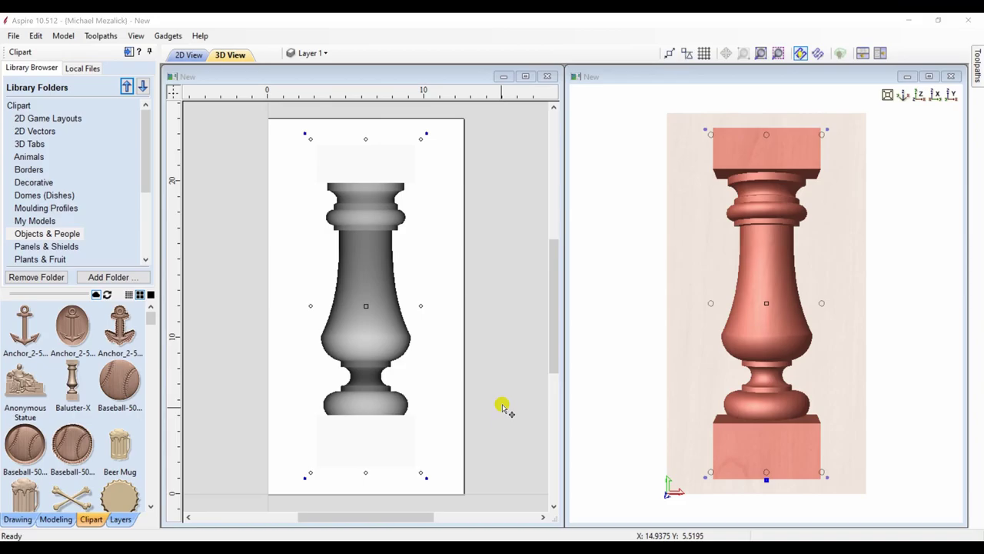
left_click(500, 415)
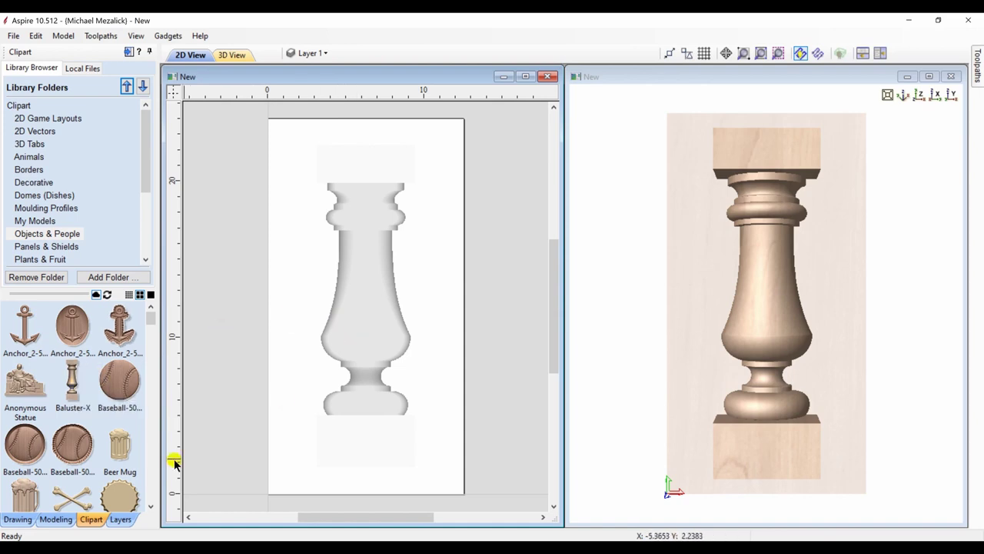
left_click(60, 520)
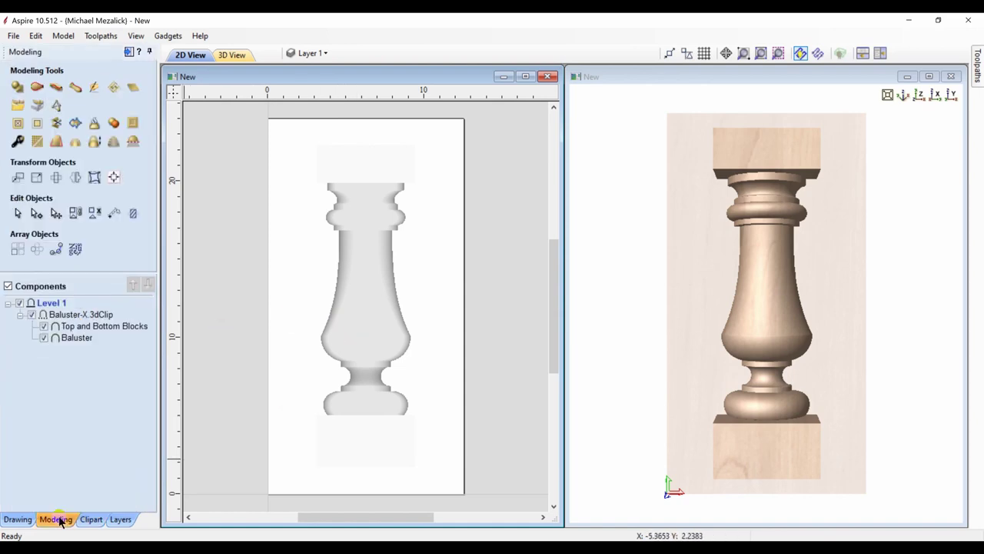
left_click(98, 315)
right_click(98, 316)
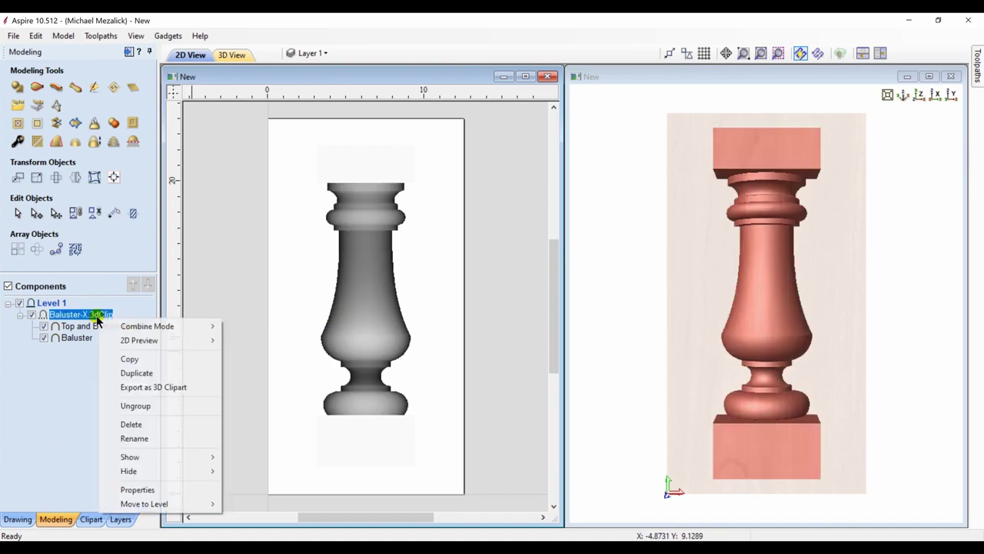
left_click(131, 407)
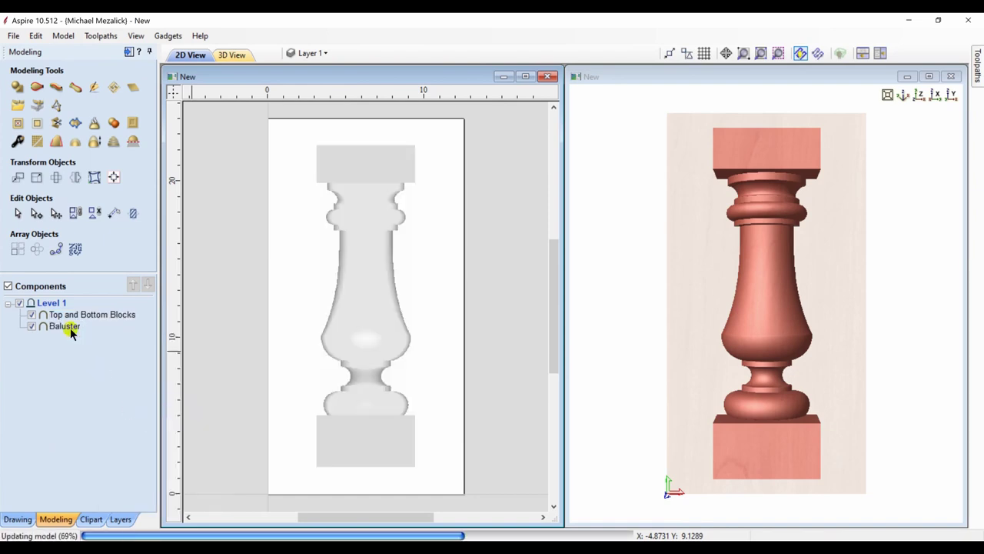
- Hide the Top and Bottom Blocks and create a vector boundary from the Baluster component
left_click(30, 315)
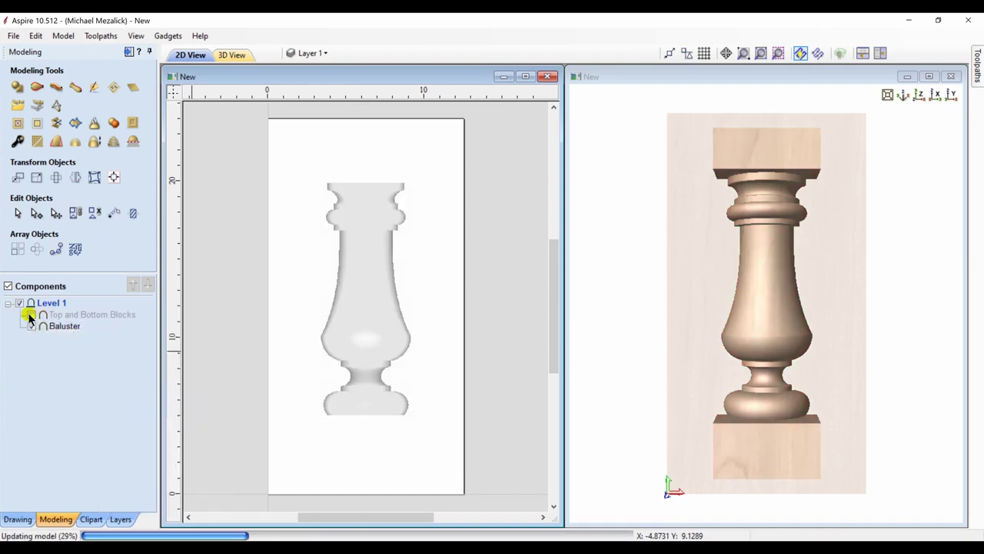
left_click(60, 328)
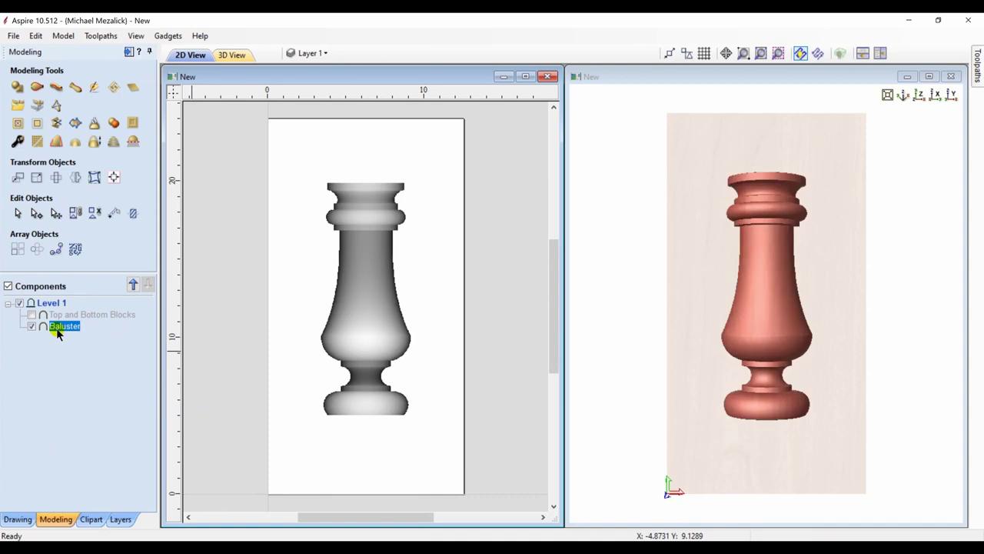
left_click(75, 123)
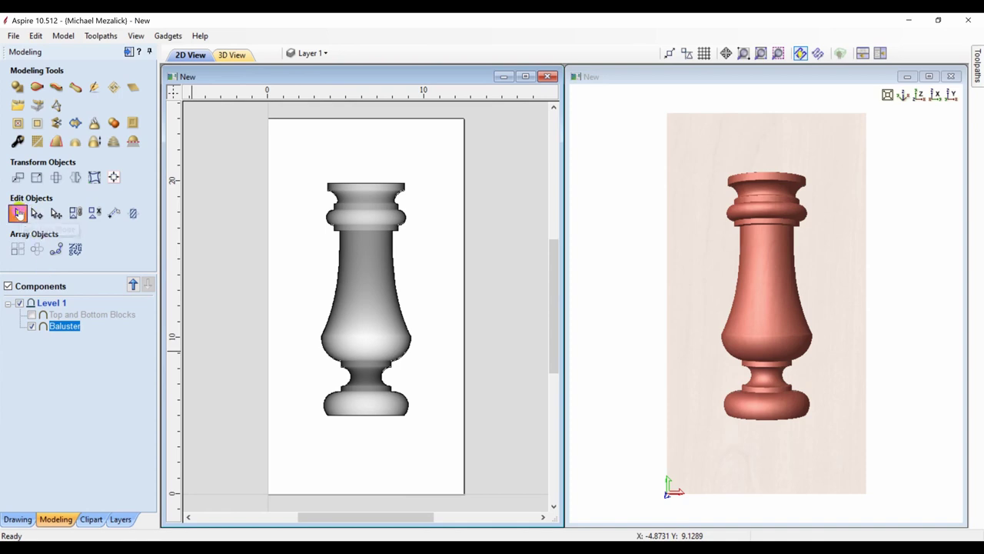
left_click(18, 214)
- Hide the Baluster component and cut its outline into left and right halves at the centre nodes
left_click(32, 326)
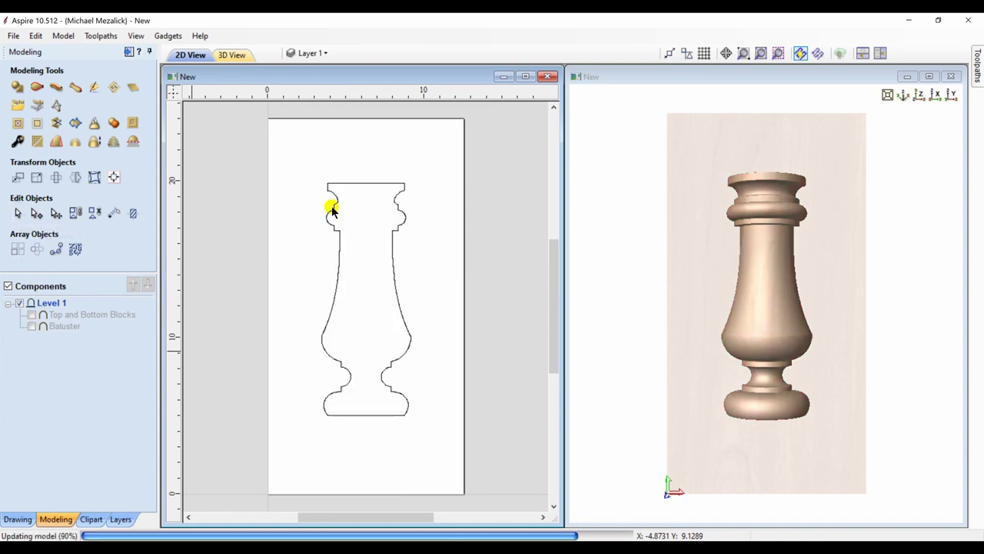
left_click(370, 187)
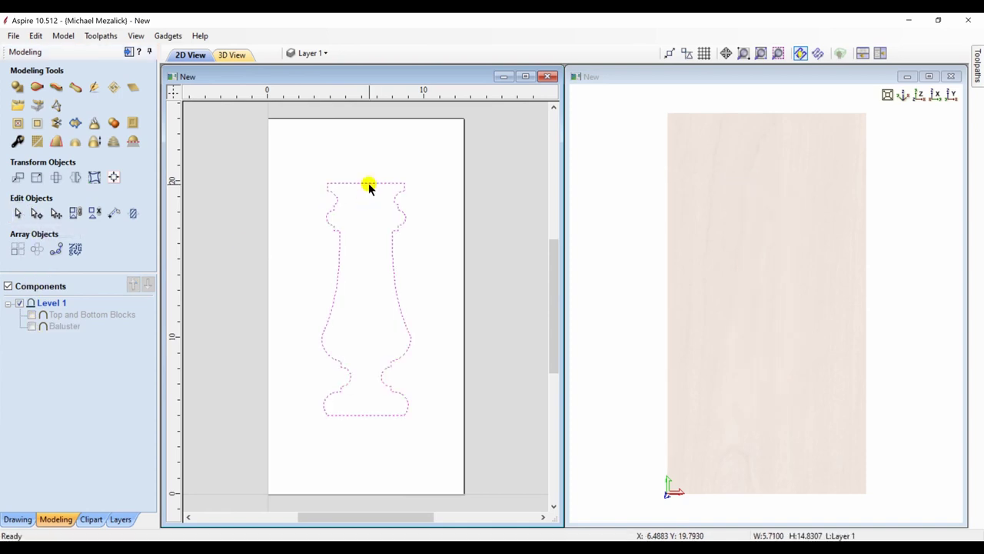
left_click(369, 187)
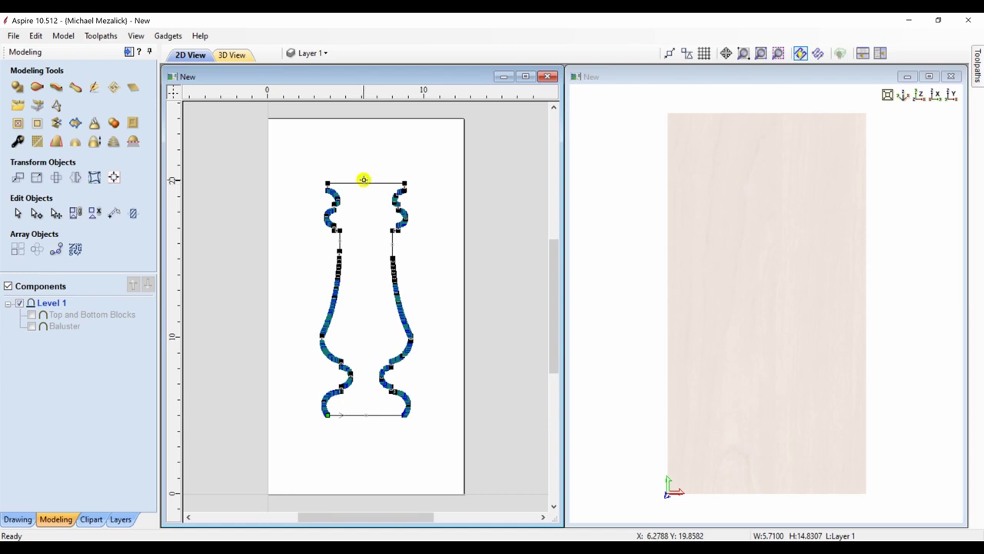
left_click(365, 416)
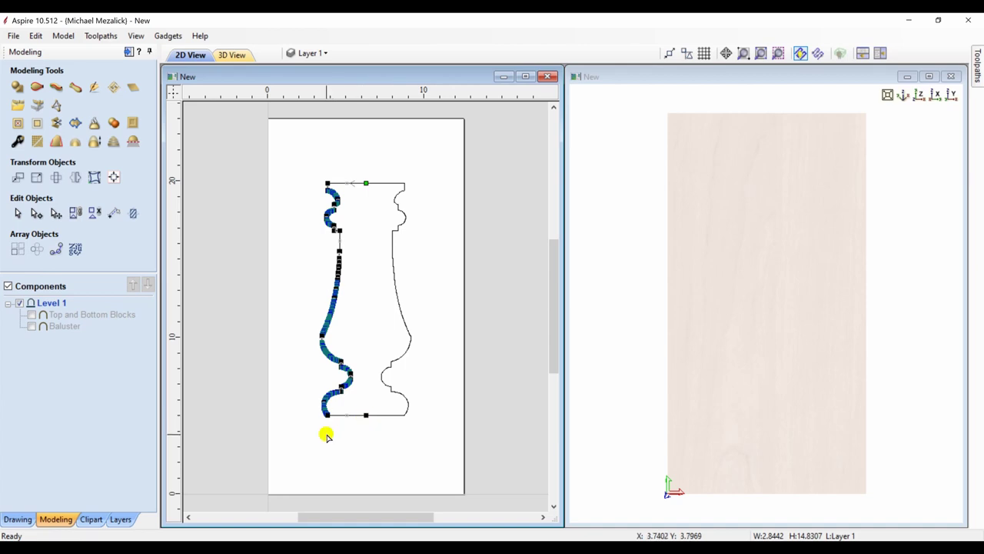
key("n")
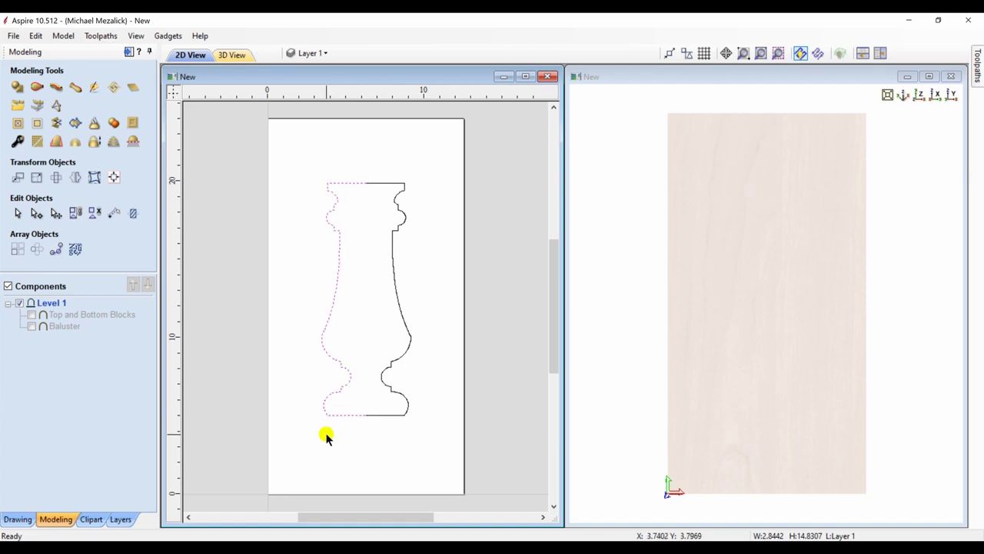
left_click(406, 414)
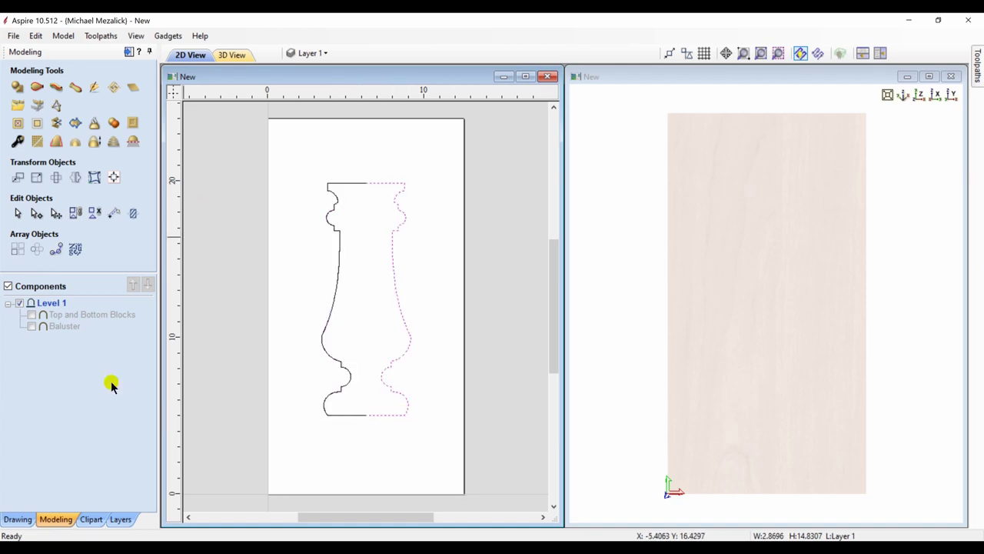
- Insert a new Level 2 below Level 1 and hide Level 1
right_click(46, 305)
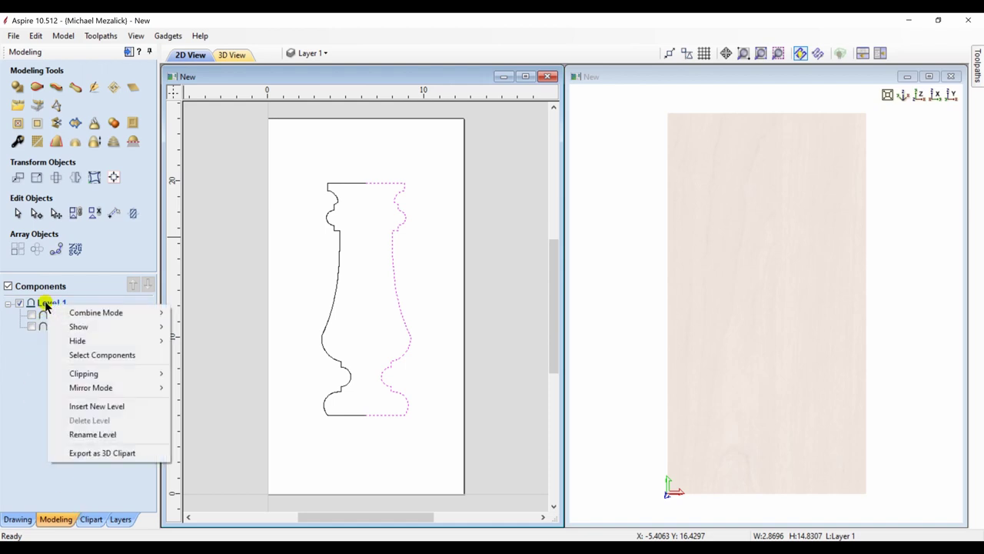
left_click(79, 408)
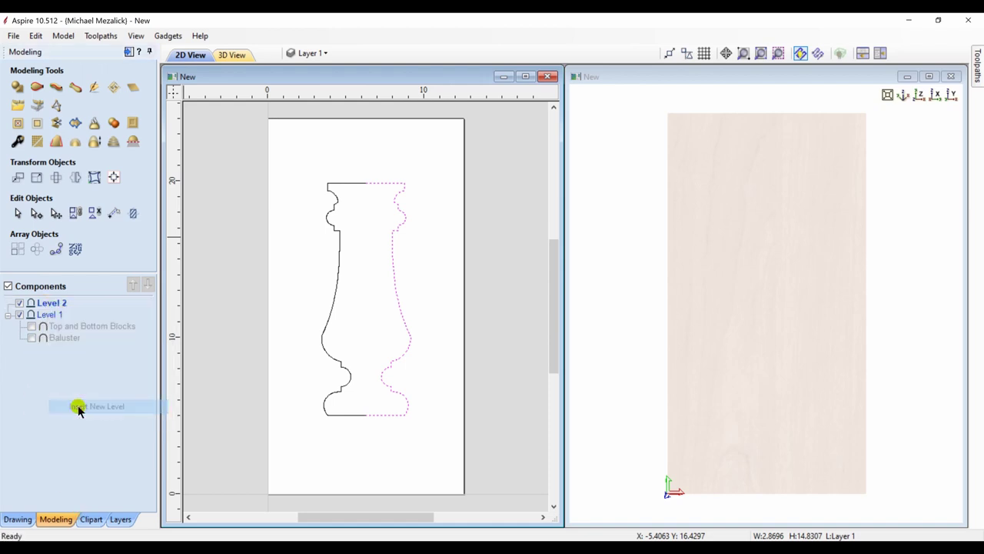
left_click(20, 316)
left_click(7, 315)
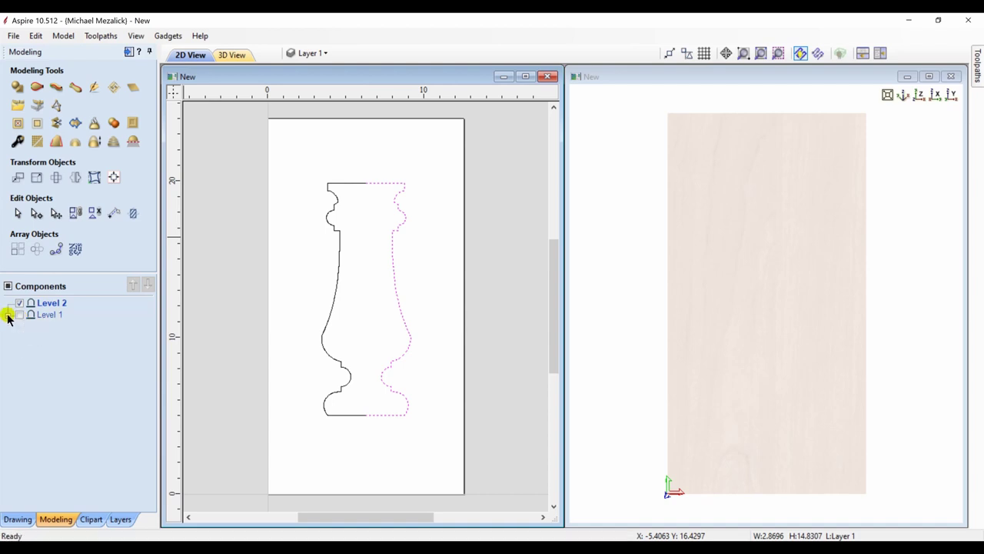
- Spin the selected half outline into a turned baluster and orbit and zoom to inspect it
left_click(75, 87)
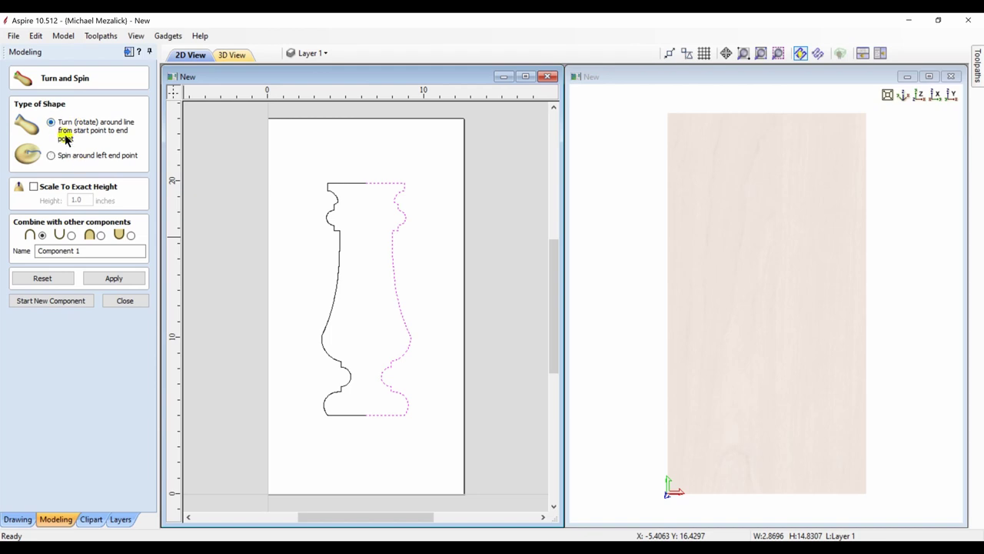
left_click(108, 282)
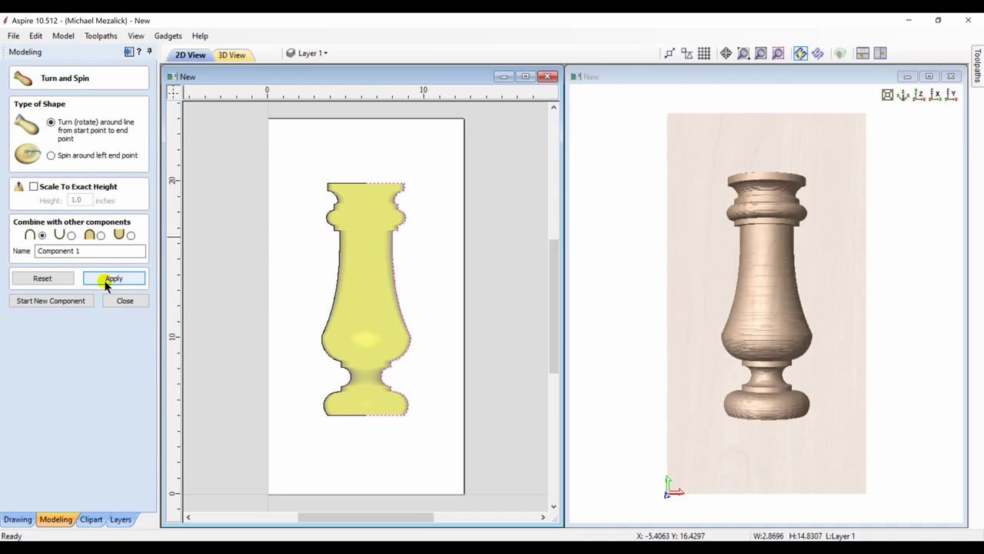
left_click(709, 316)
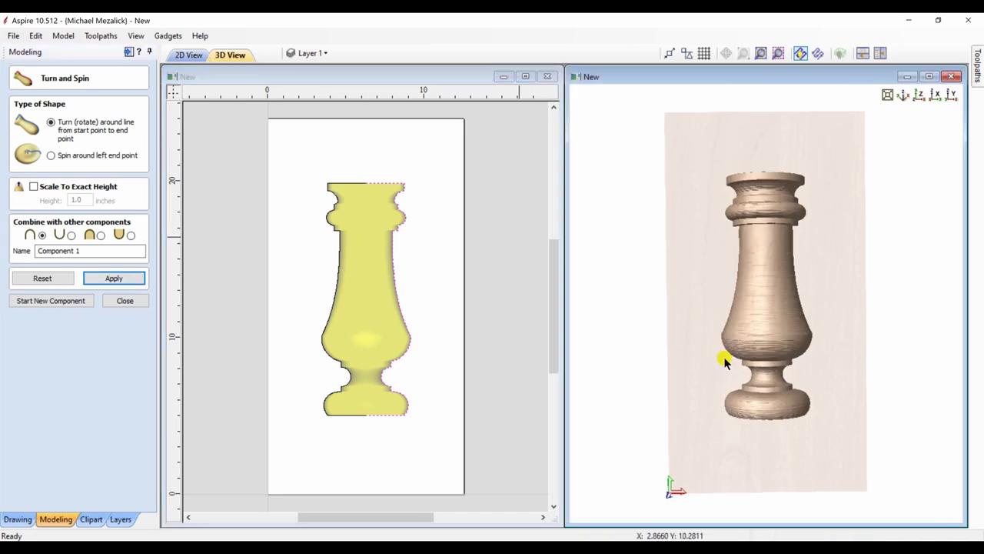
left_click_drag(720, 356, 699, 299)
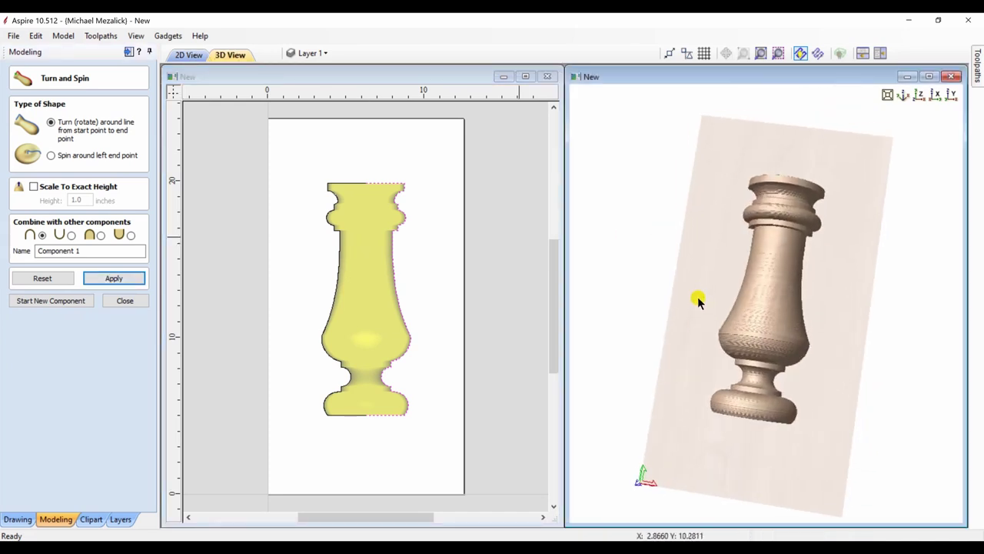
scroll(772, 354, "up", 5)
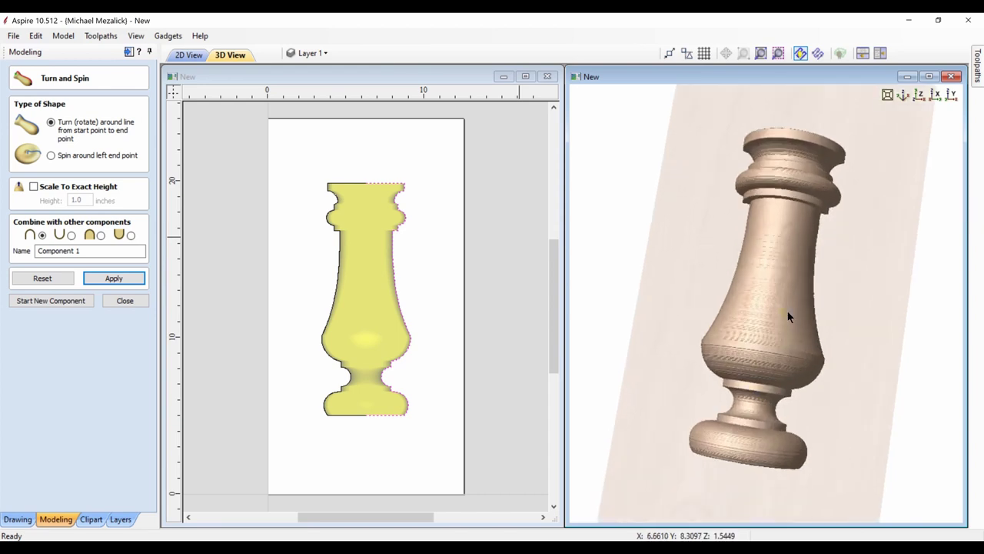
scroll(809, 251, "up", 3)
scroll(777, 369, "up", 2)
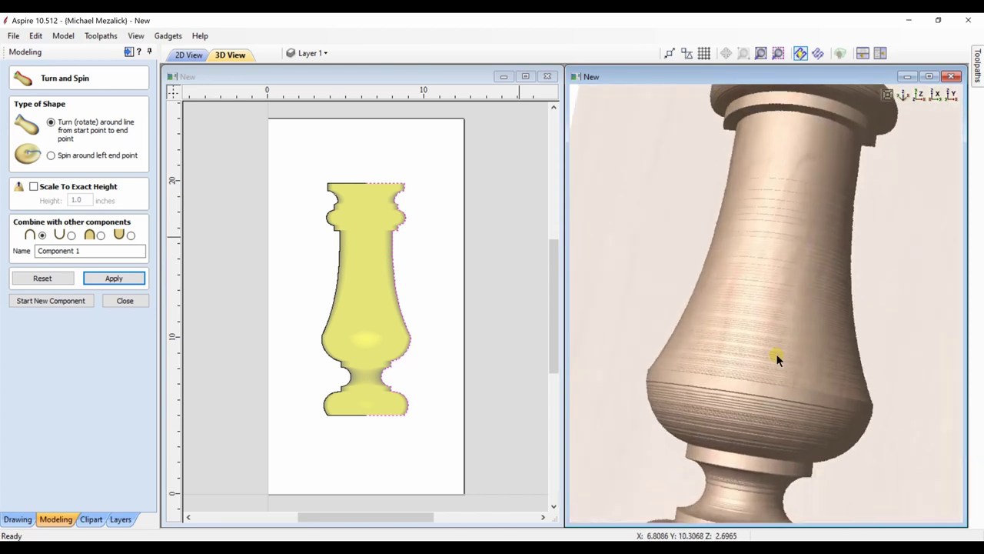
left_click_drag(783, 335, 794, 313)
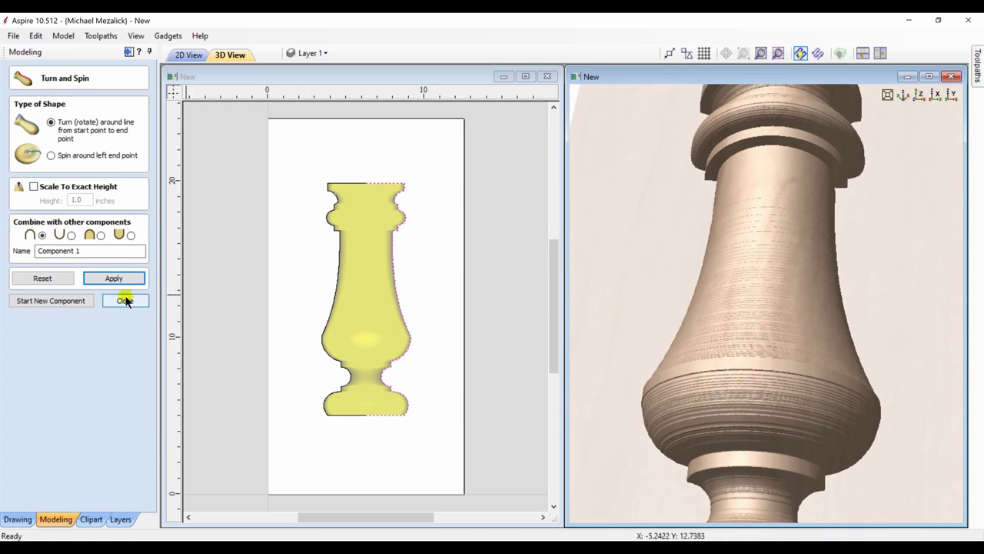
- Discard the faceted turned baluster and close the Turn and Spin form
left_click(65, 280)
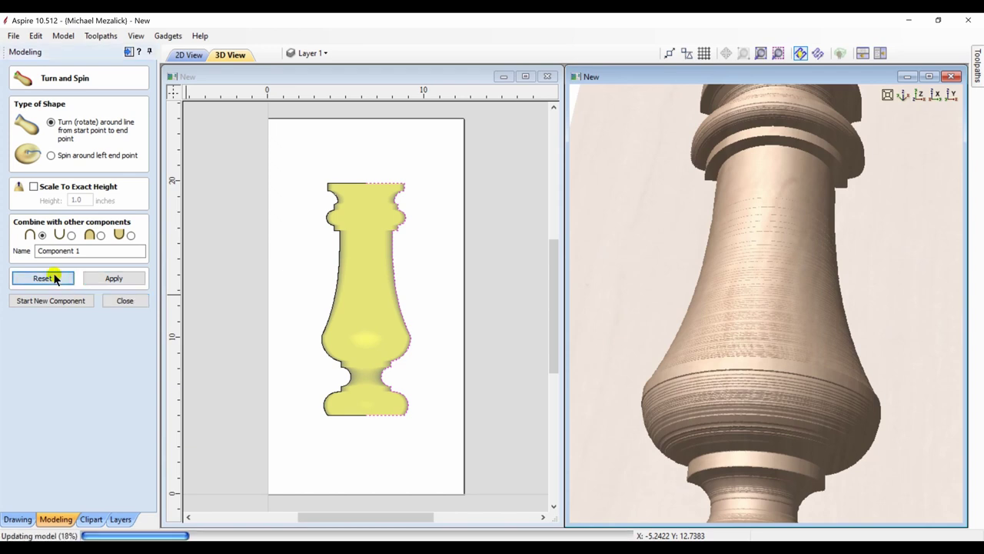
left_click(120, 302)
left_click(119, 302)
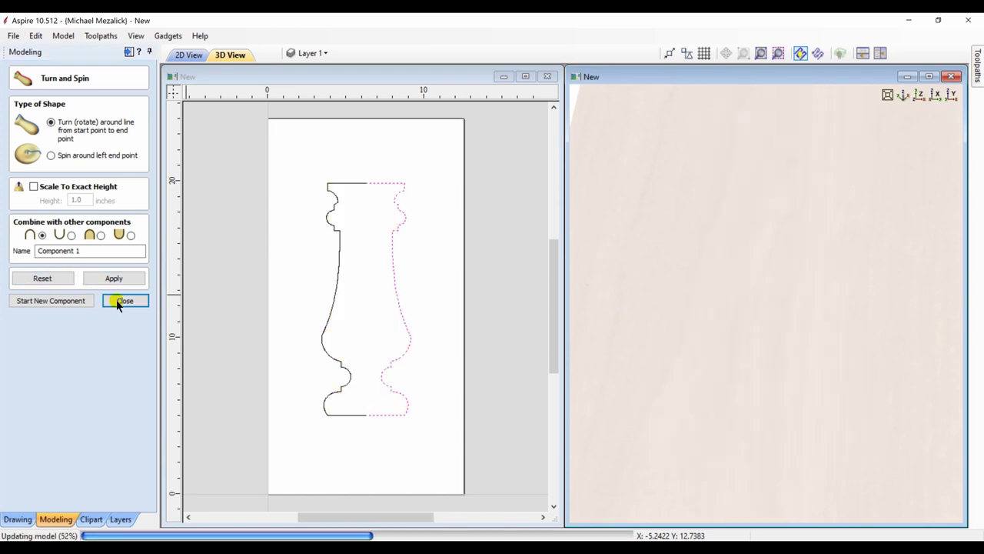
- Refit the right half outline as Bezier curves at 0.01 tolerance using Fit Curves to Vectors
left_click(407, 349)
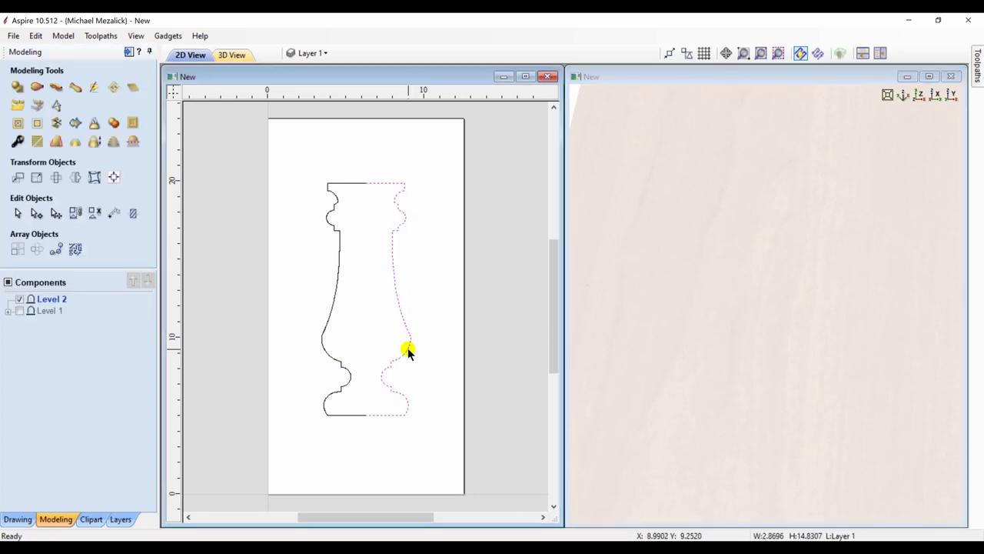
left_click(408, 349)
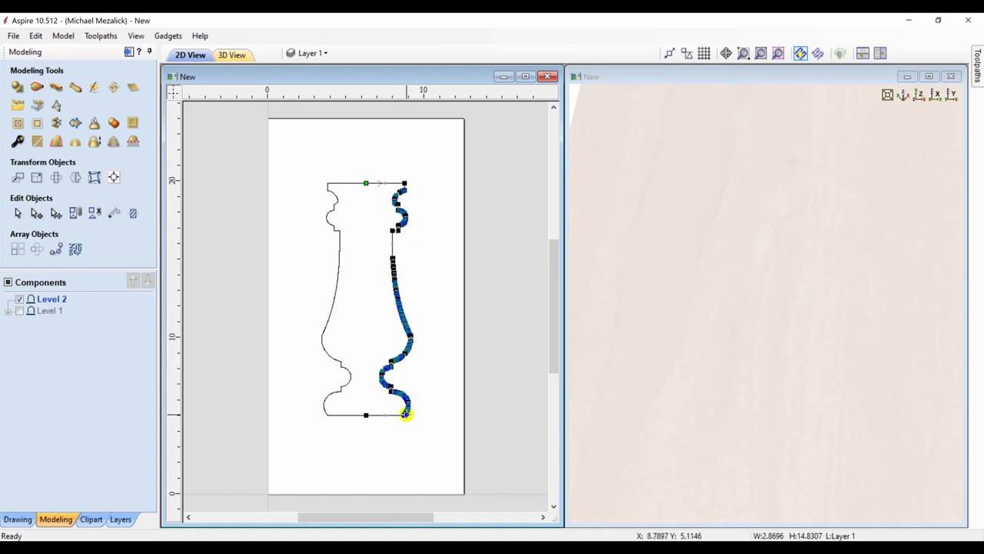
left_click(20, 515)
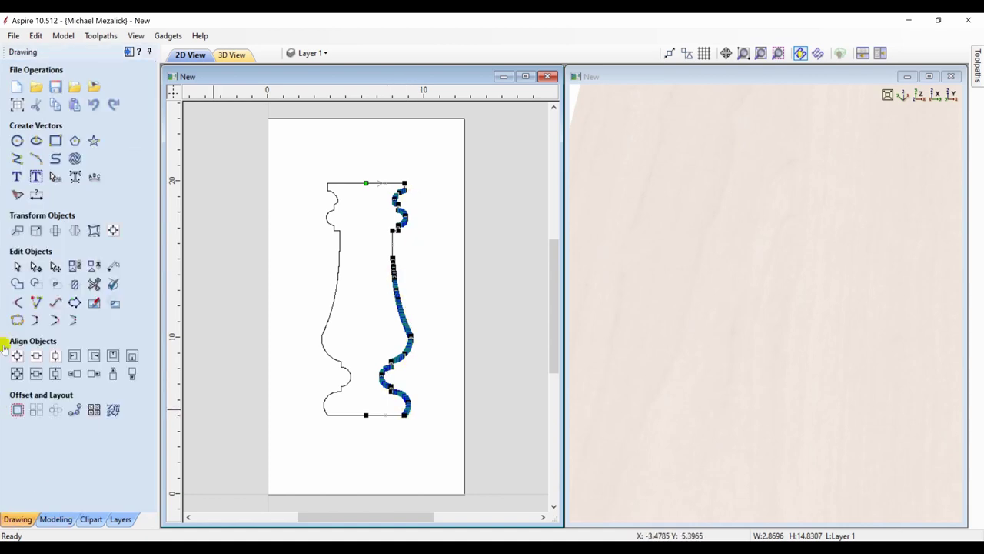
left_click(55, 302)
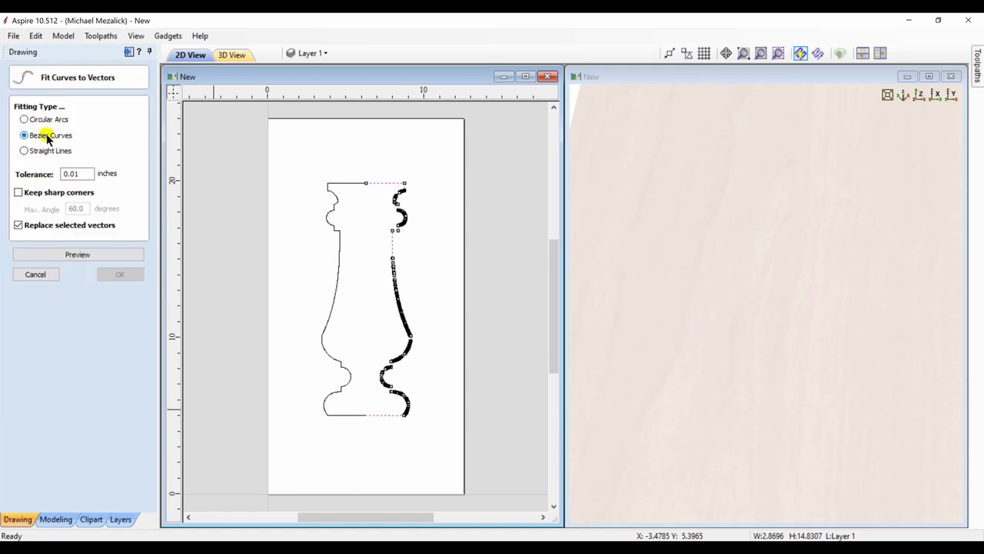
left_click(73, 257)
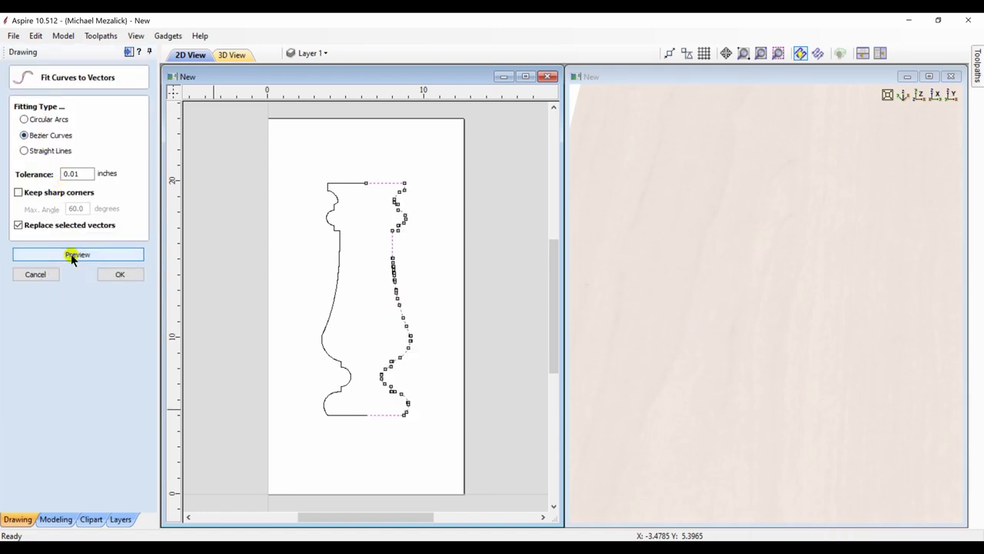
left_click(107, 276)
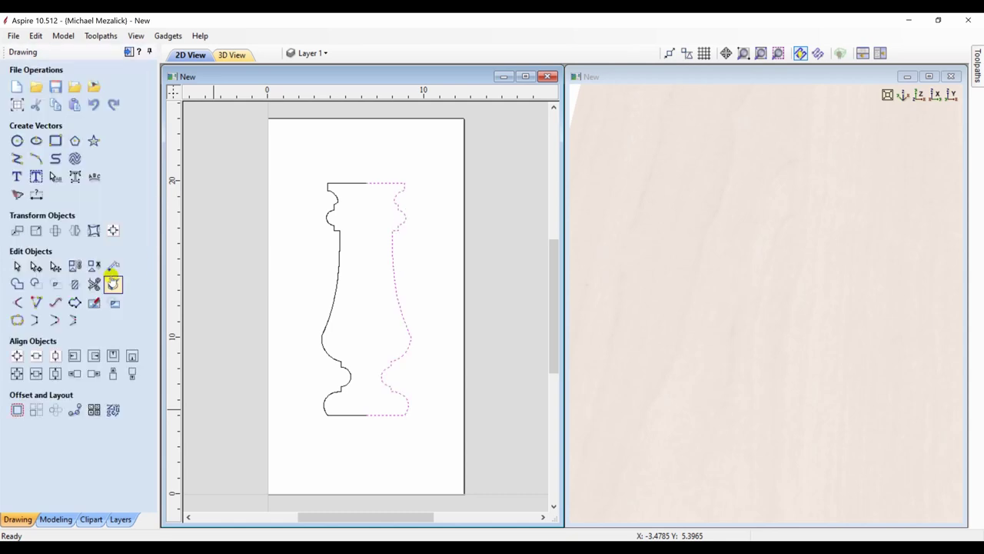
left_click(56, 520)
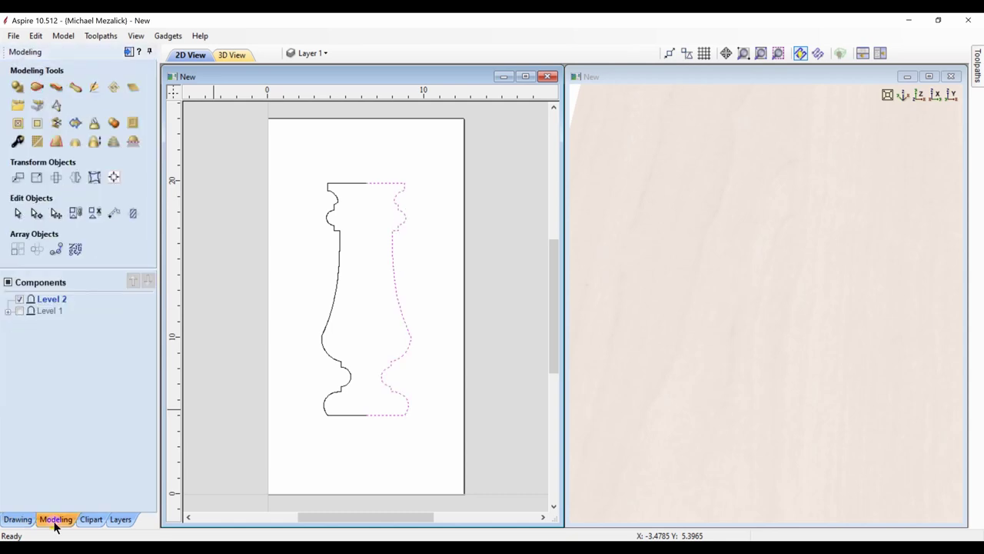
- Spin the half outline into a turned baluster using 'Turn around line', then inspect it from the front
left_click(74, 87)
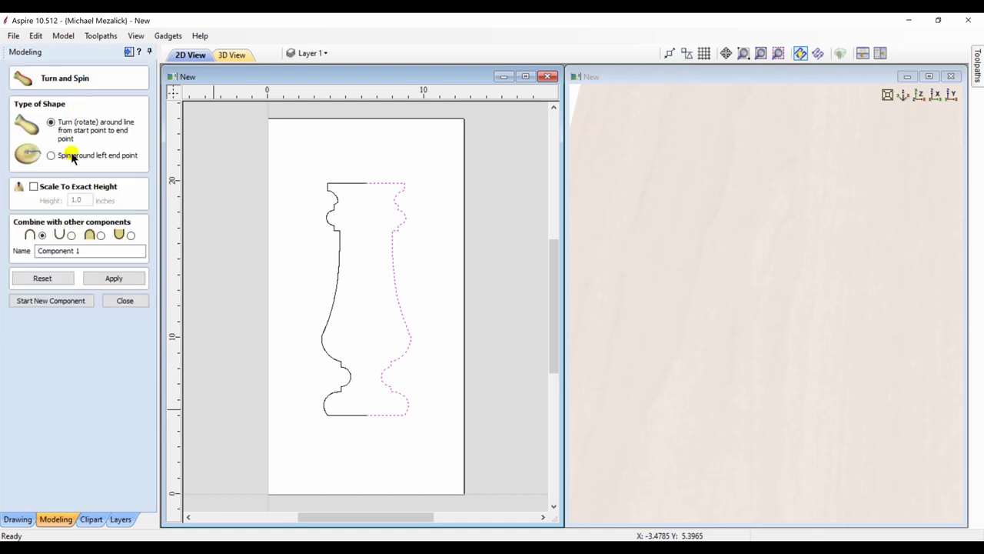
left_click(104, 278)
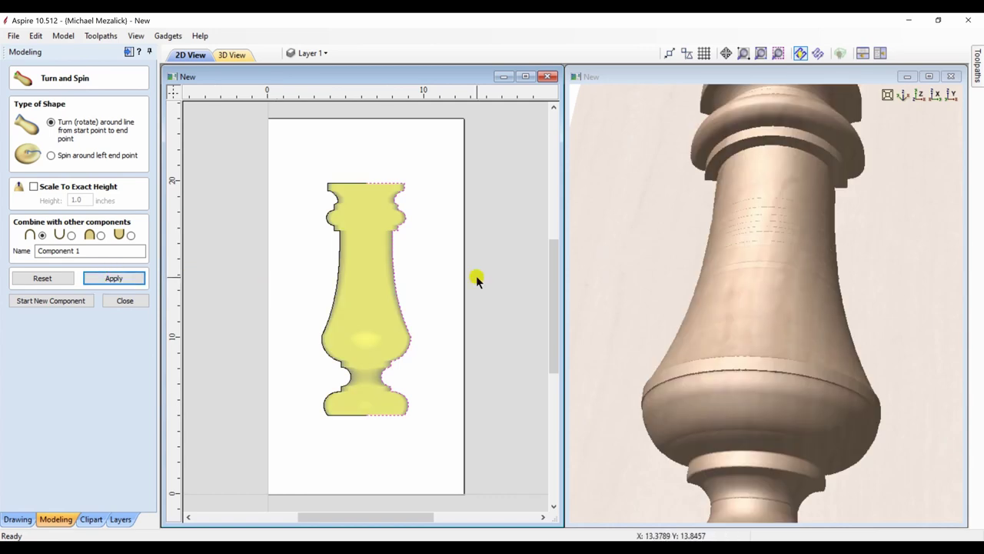
left_click_drag(753, 239, 685, 318)
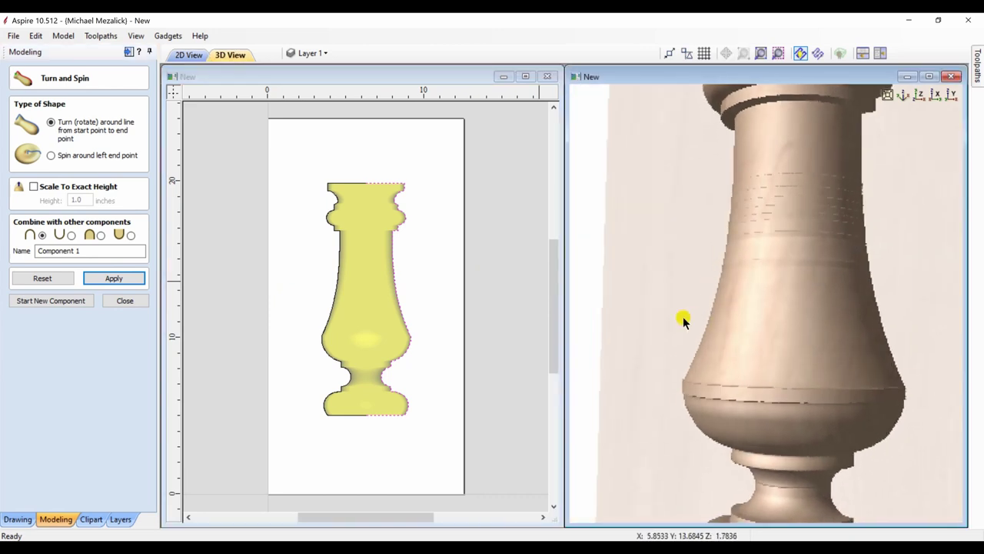
left_click(921, 95)
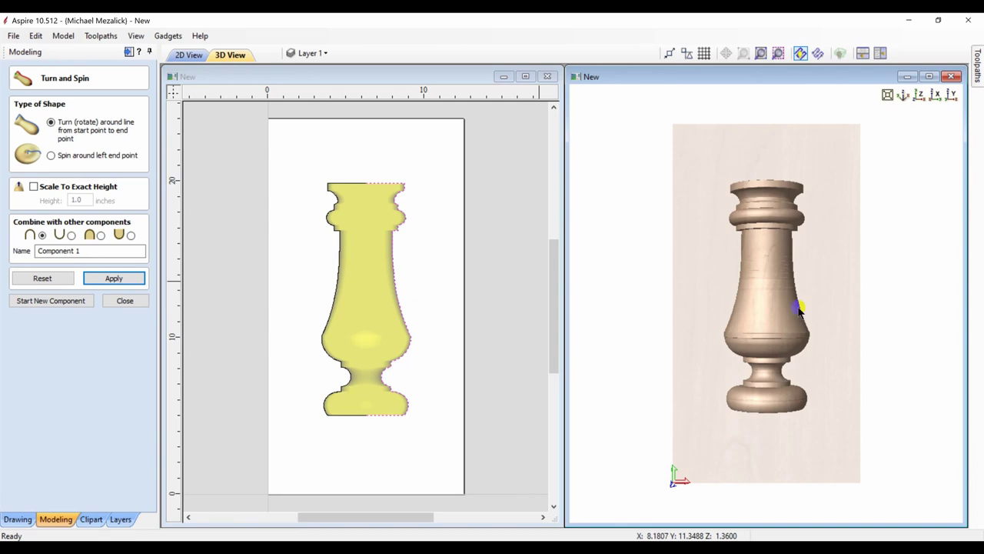
scroll(800, 312, "up", 3)
scroll(813, 278, "up", 2)
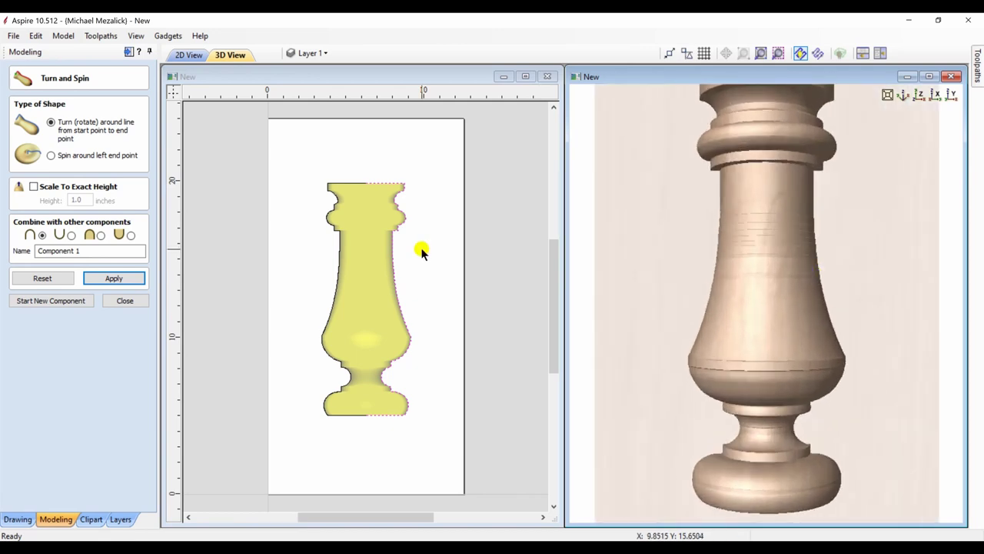
left_click(122, 301)
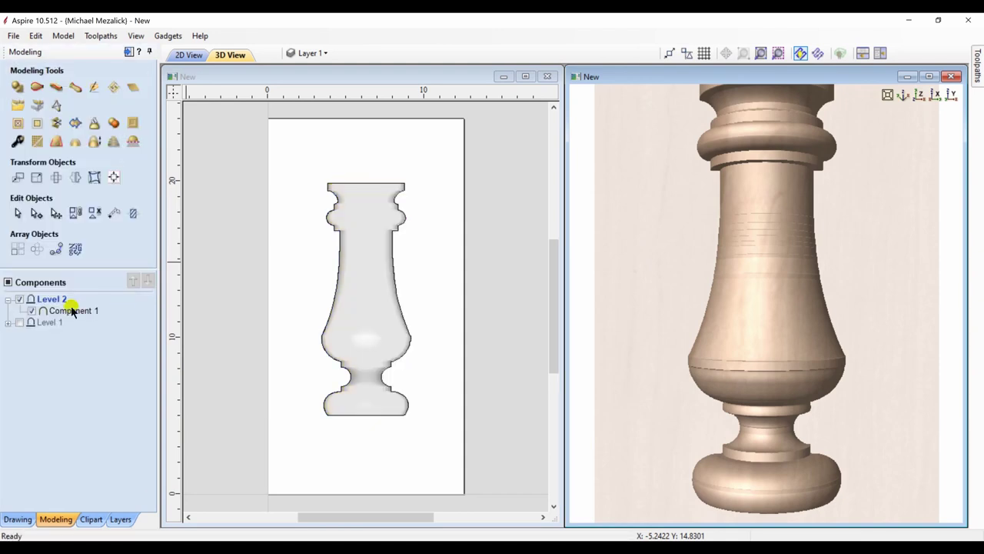
- Uncheck Component 1 and check the original Baluster component under Level 1
left_click(33, 311)
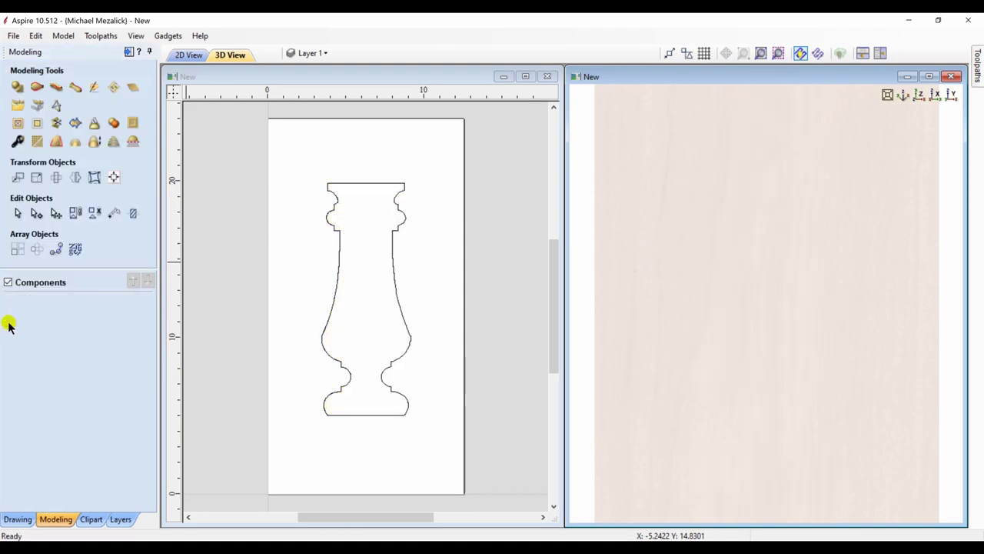
left_click(8, 322)
left_click(29, 345)
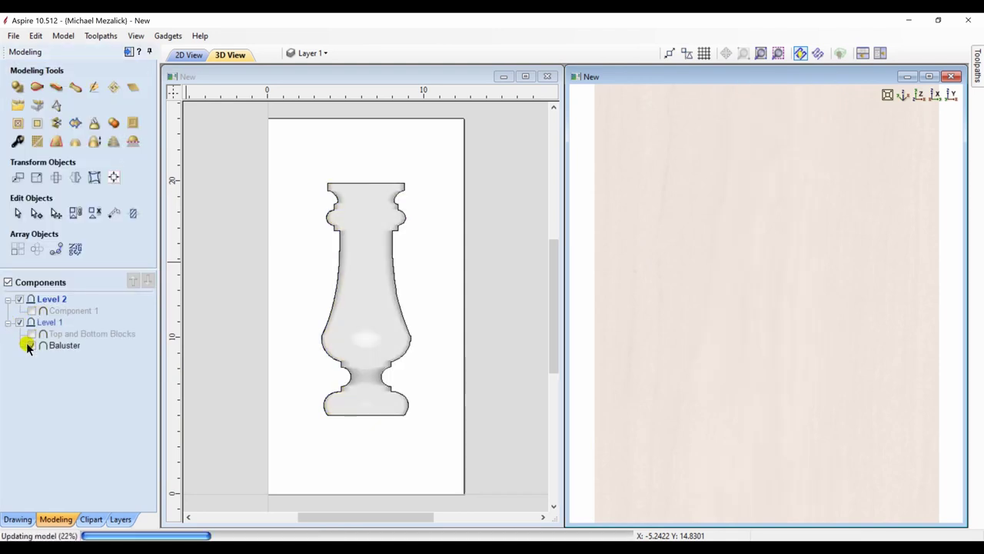